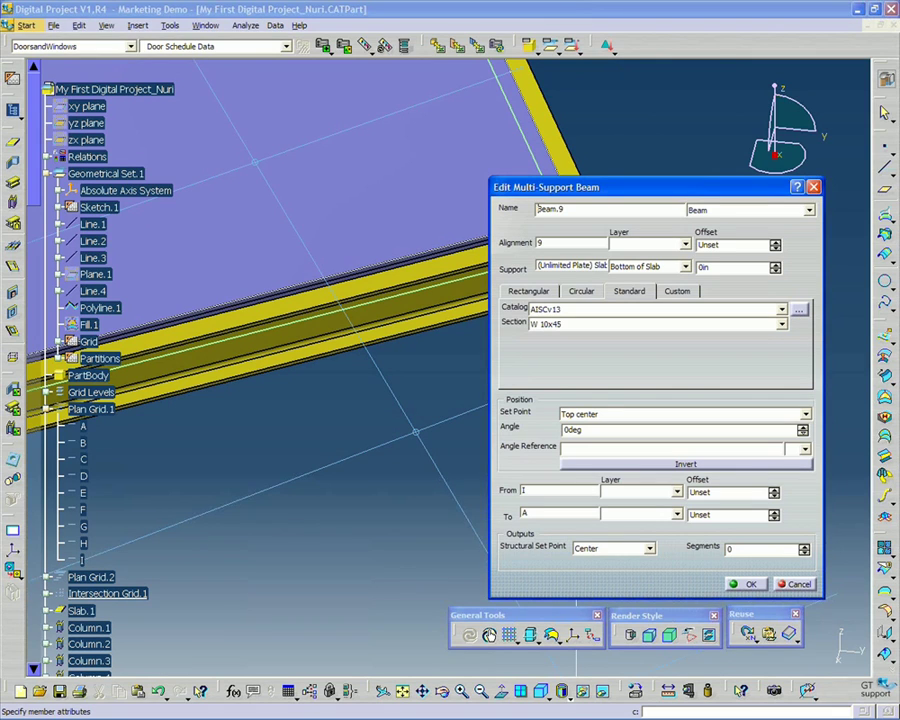
# Change the section of Beam.9 to W 18x106 from the AISCv13 steel catalog
pyautogui.click(799, 309)
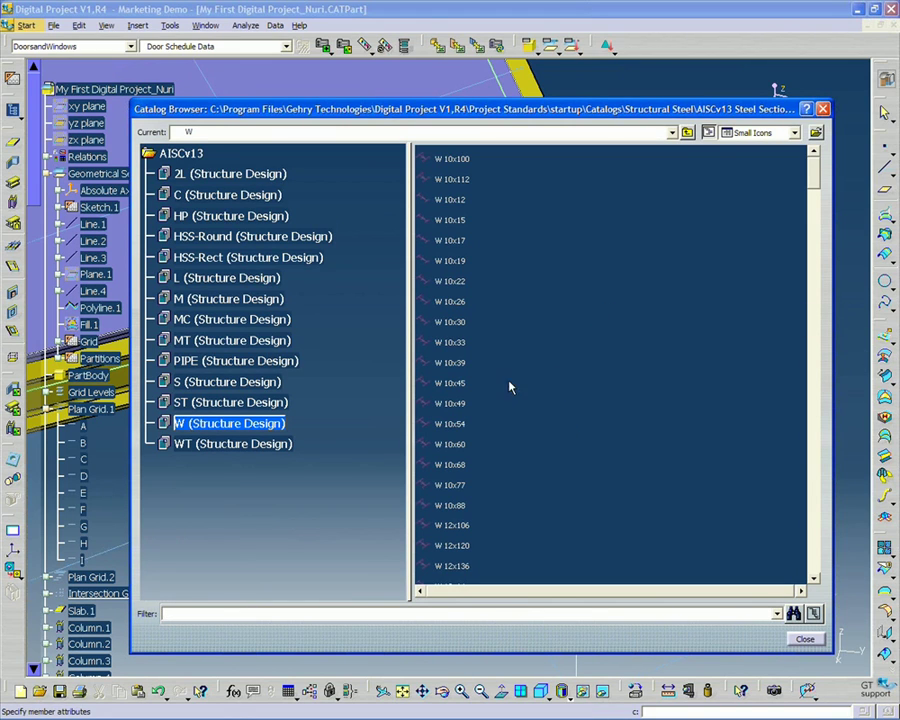
pyautogui.moveTo(812, 179); pyautogui.dragTo(803, 313)
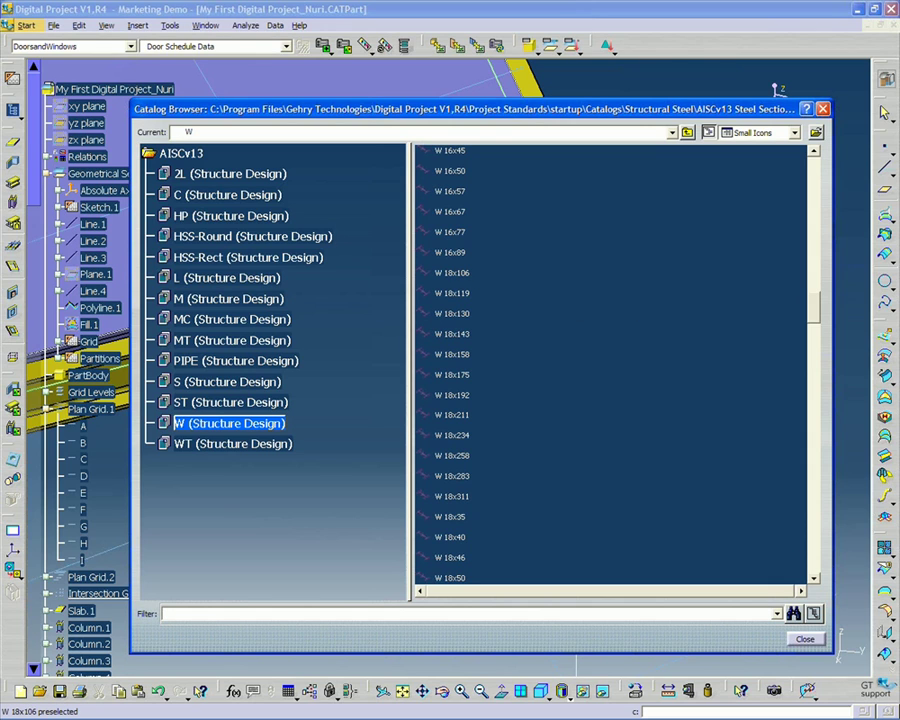
pyautogui.doubleClick(616, 285)
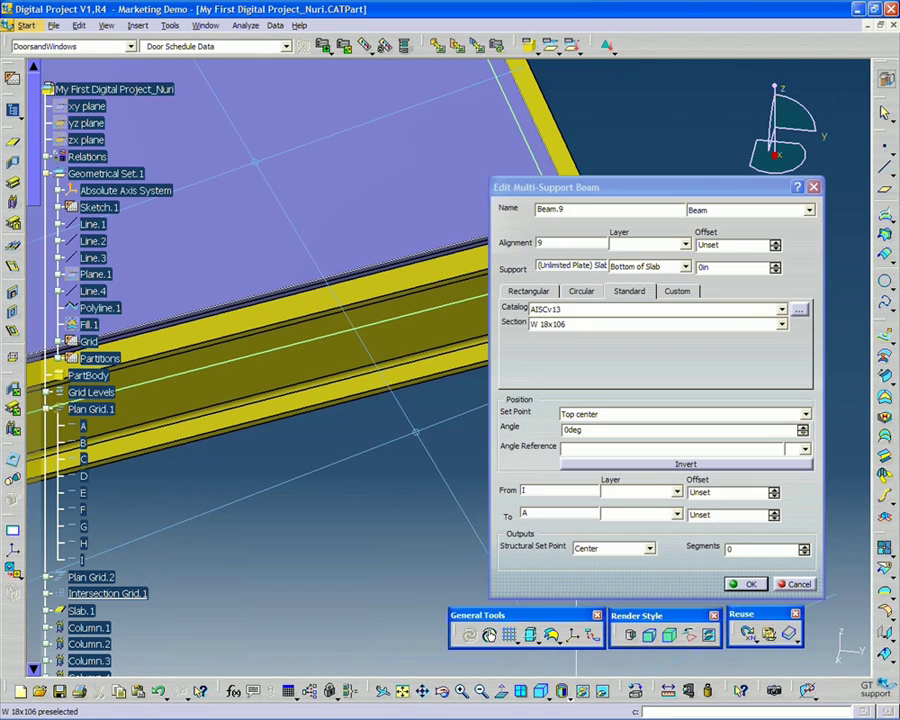
pyautogui.moveTo(614, 188); pyautogui.dragTo(637, 163)
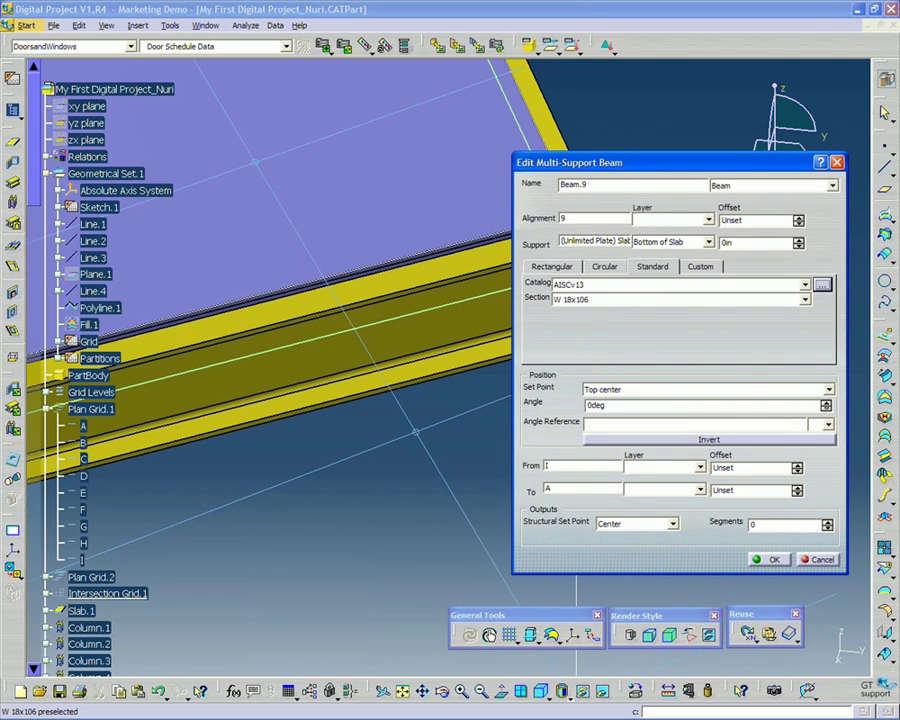
# Set the support of Beam.9 to Top of Slab with a 3in offset
pyautogui.click(600, 242)
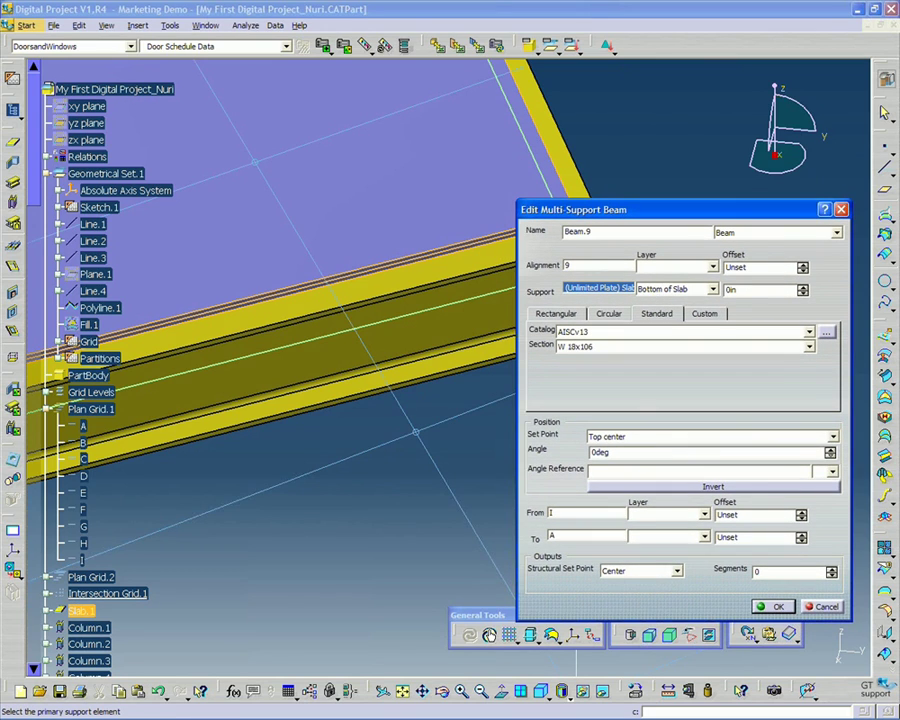
pyautogui.click(647, 287)
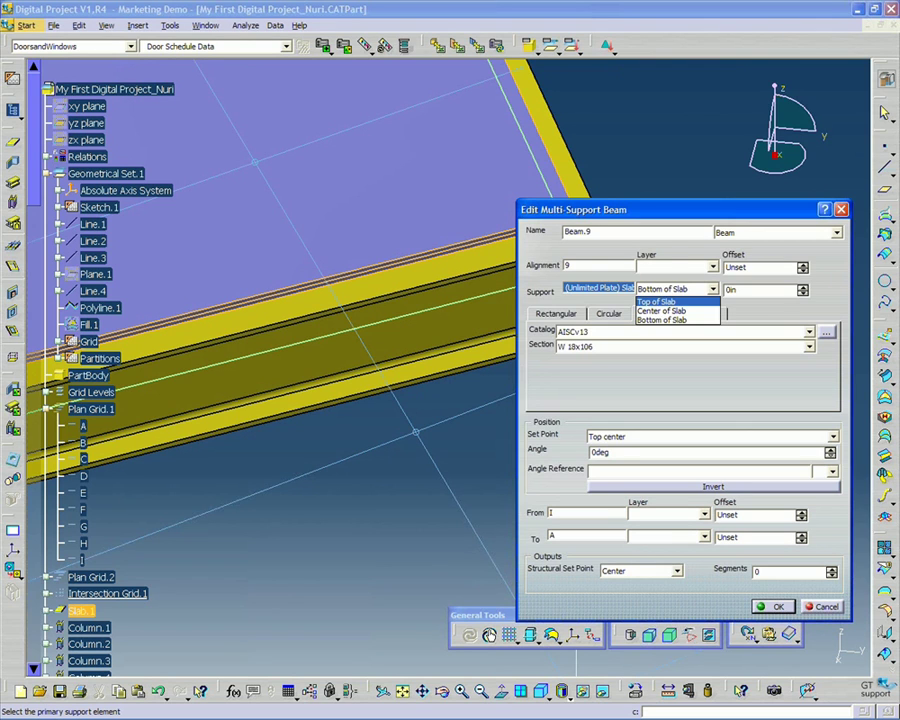
pyautogui.click(656, 301)
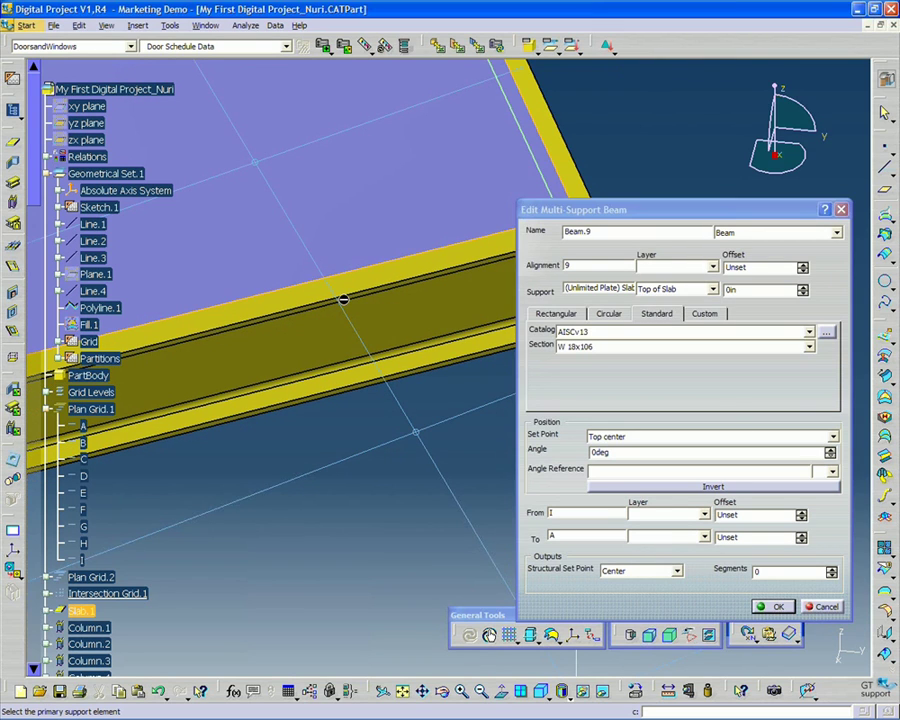
pyautogui.moveTo(343, 299); pyautogui.dragTo(414, 367, button='middle')
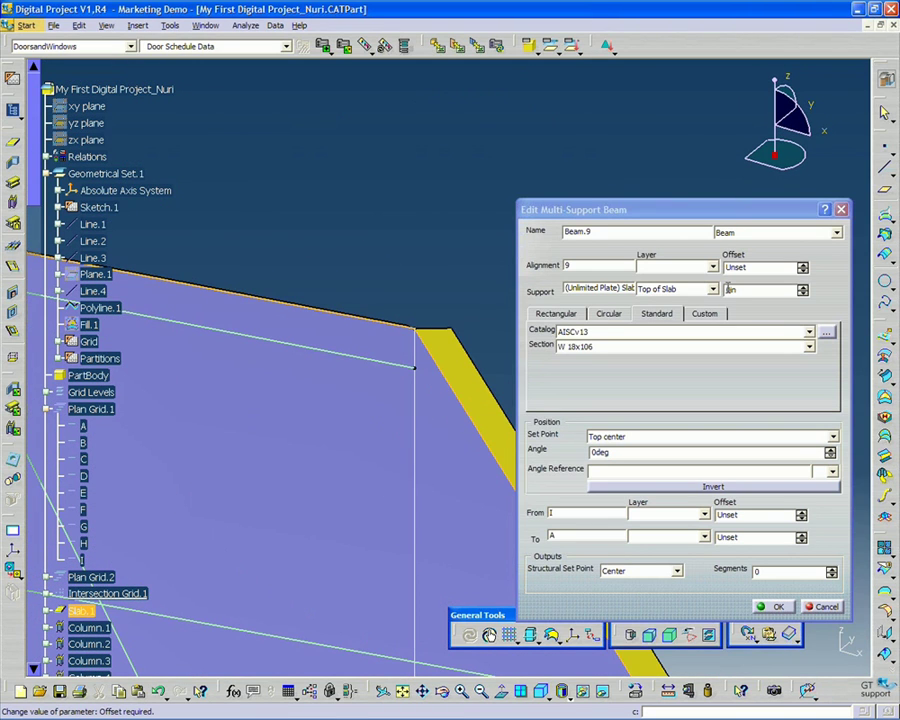
pyautogui.doubleClick(787, 290)
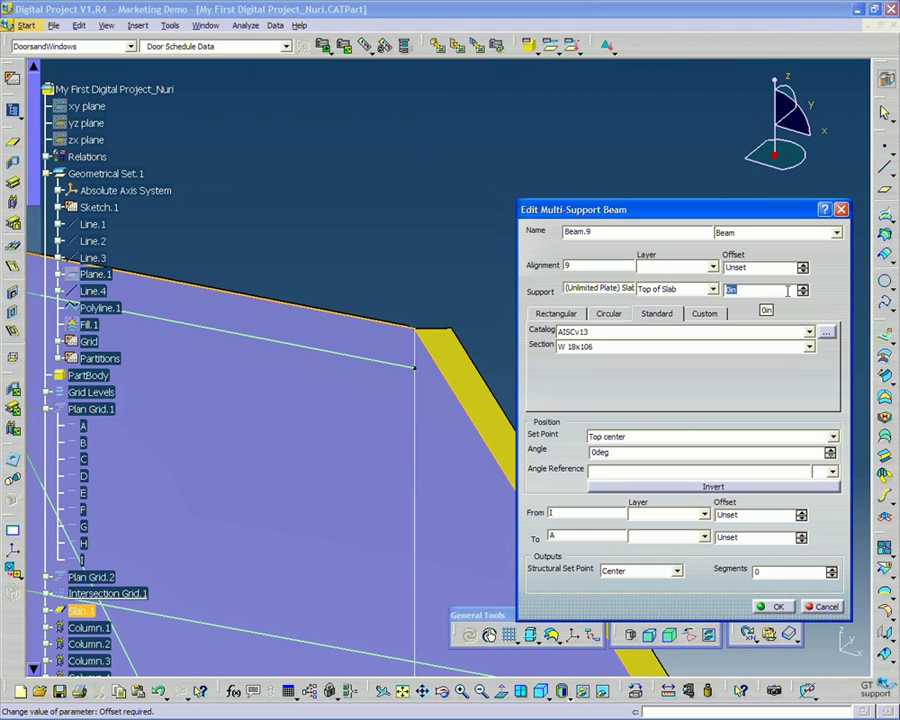
pyautogui.write('3')
pyautogui.press('Return')
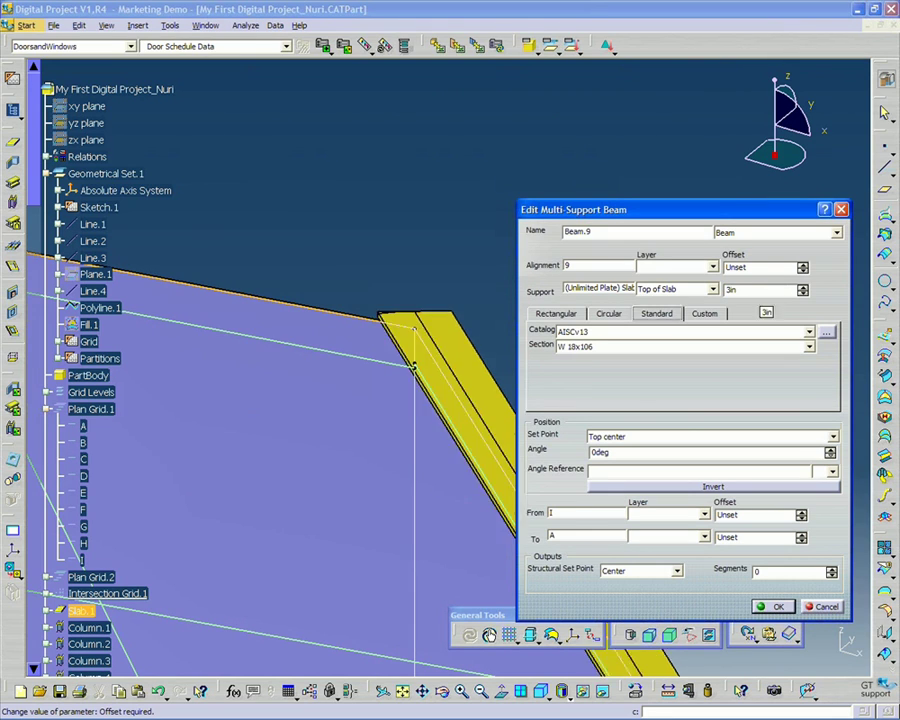
# Replace gridline I as the From limit of Beam.9 with the adjoining edge beam, Beam.18
pyautogui.moveTo(281, 376); pyautogui.dragTo(238, 380, button='middle')
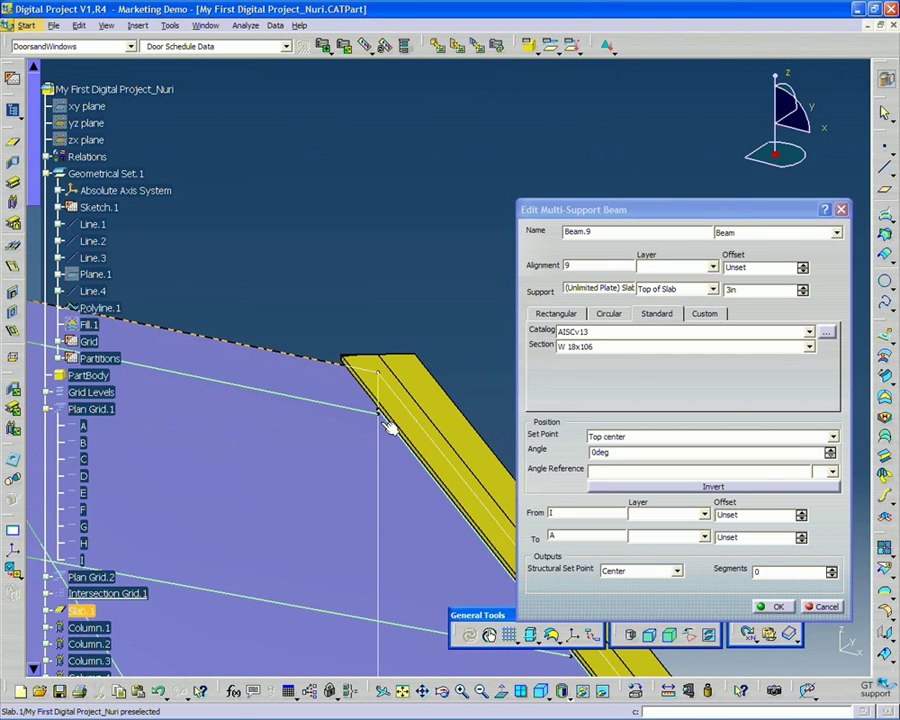
pyautogui.moveTo(390, 428); pyautogui.dragTo(346, 328, button='middle')
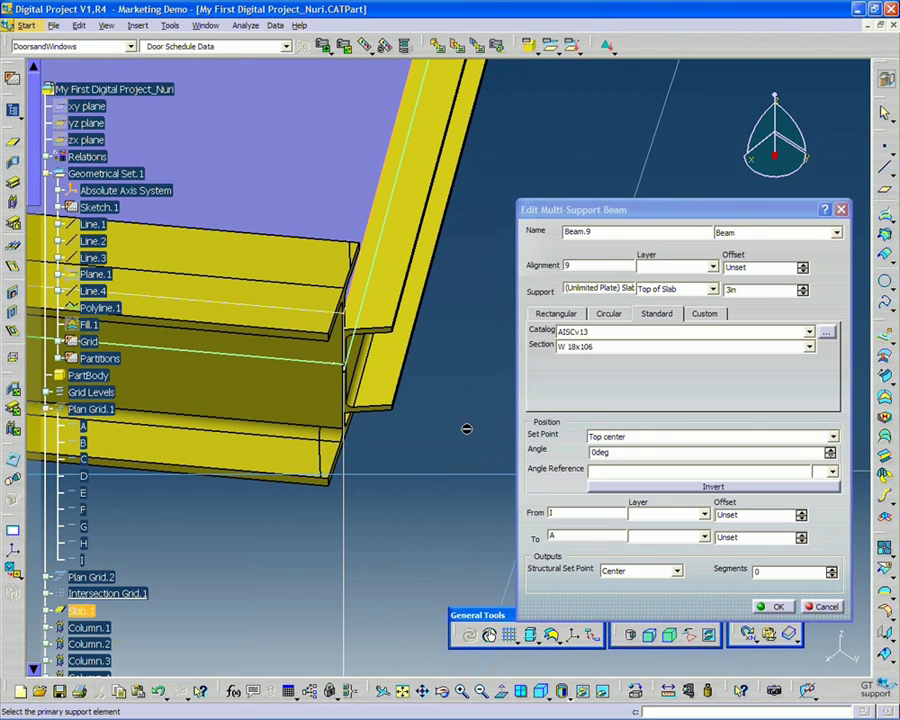
pyautogui.click(537, 513)
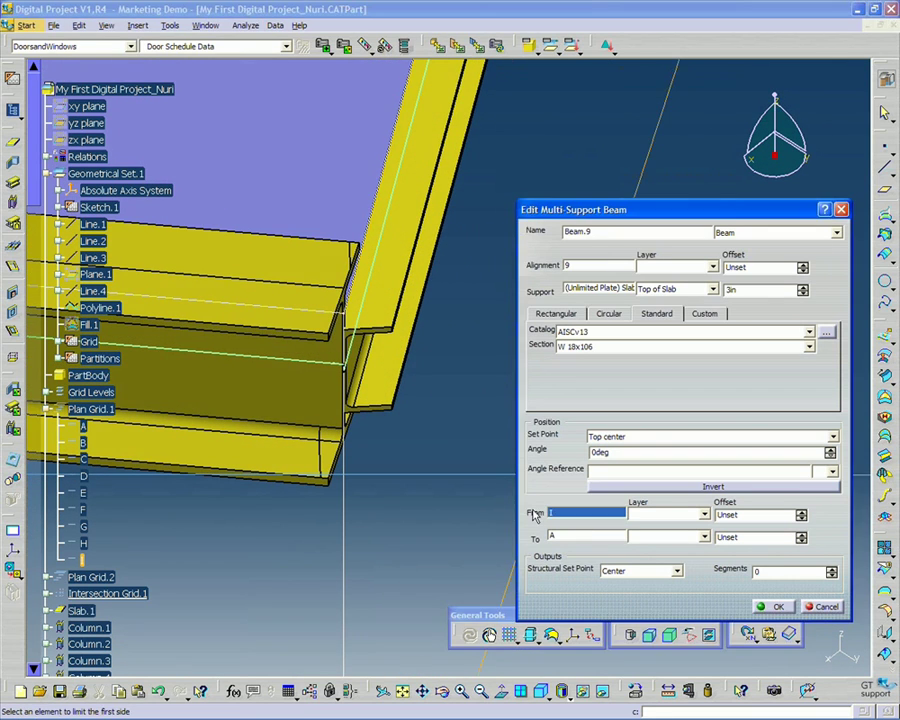
pyautogui.moveTo(434, 497); pyautogui.dragTo(413, 503, button='middle')
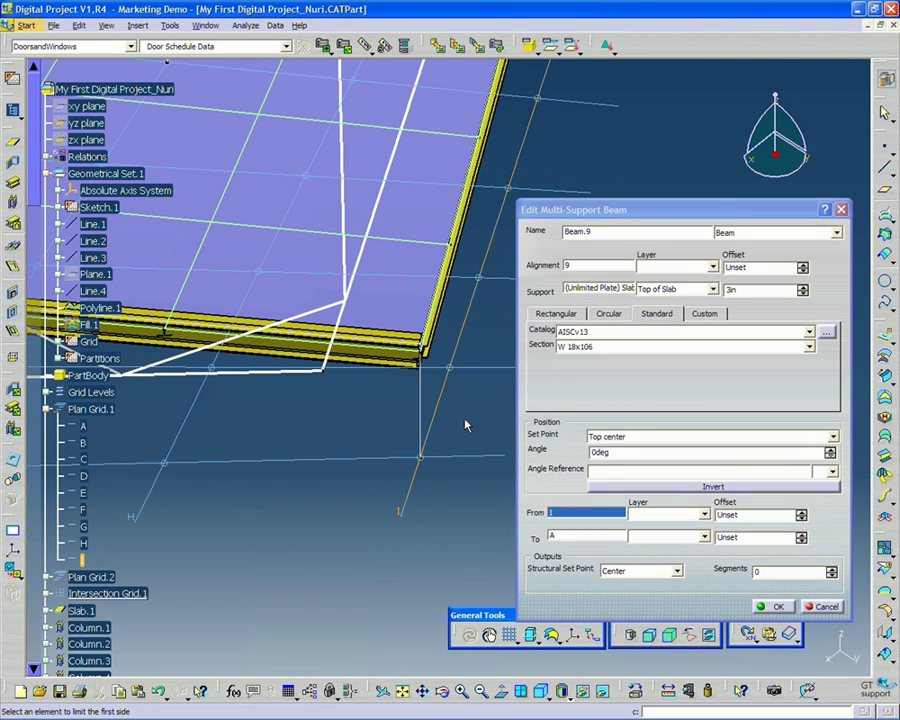
pyautogui.moveTo(447, 455)
pyautogui.mouseDown(button='middle')
pyautogui.moveTo(446, 380)
pyautogui.moveTo(500, 344)
pyautogui.moveTo(500, 315)
pyautogui.moveTo(429, 384)
pyautogui.mouseUp(button='middle')
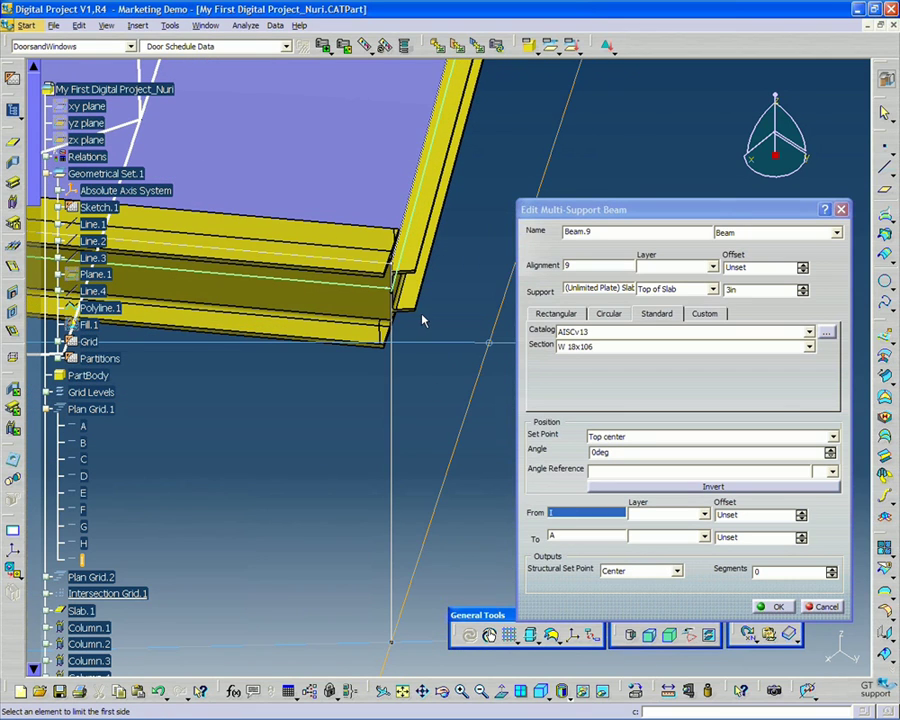
pyautogui.moveTo(422, 320); pyautogui.dragTo(400, 370, button='middle')
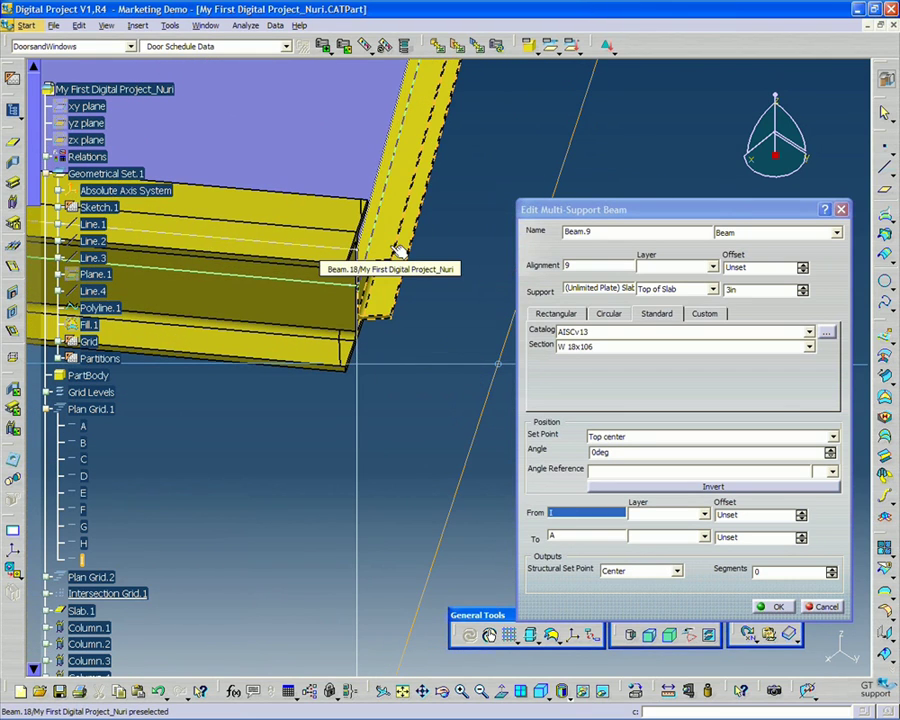
pyautogui.click(398, 255)
pyautogui.click(604, 517)
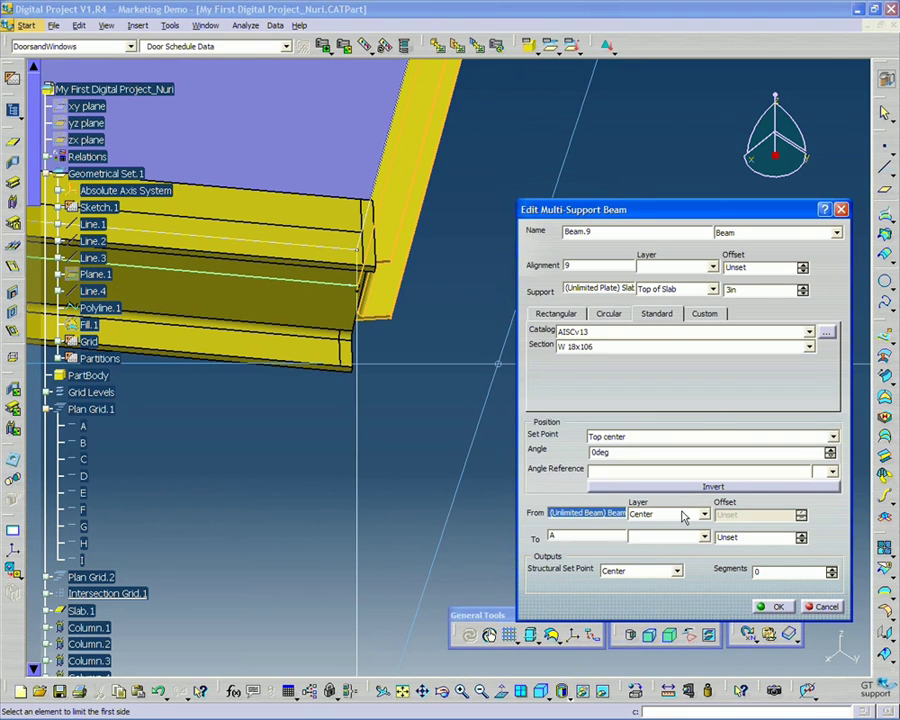
# Try the Miter - and Miter + layer options at the From end of Beam.9
pyautogui.click(704, 514)
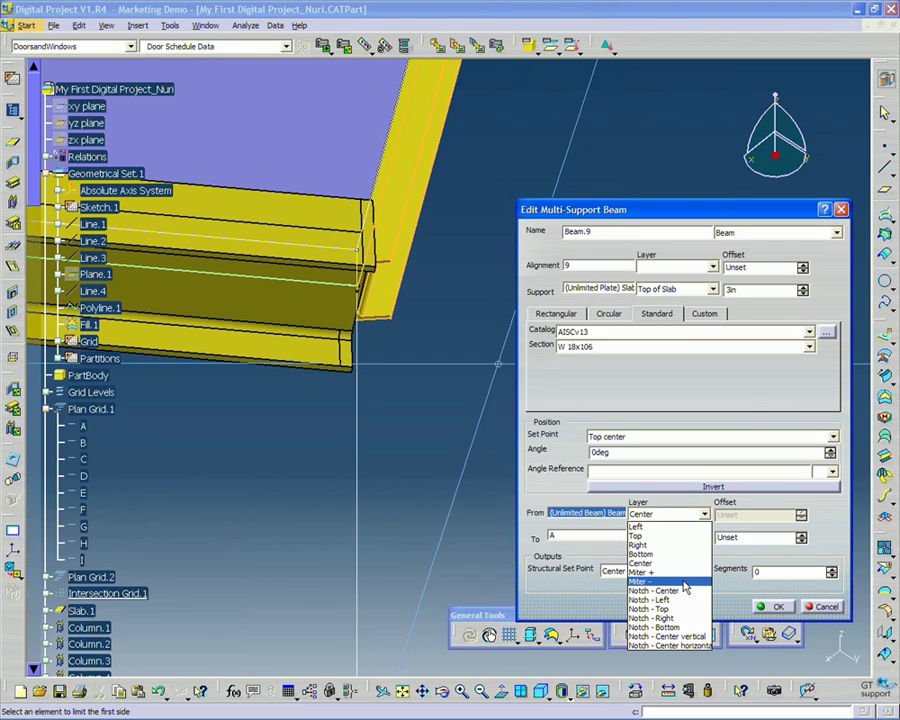
pyautogui.click(640, 581)
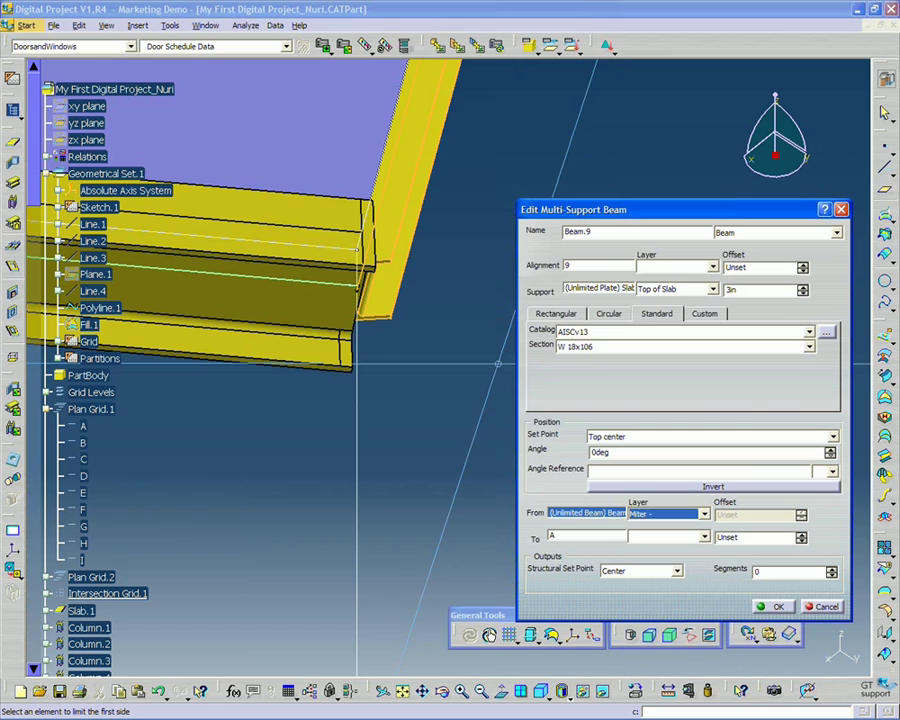
pyautogui.click(668, 514)
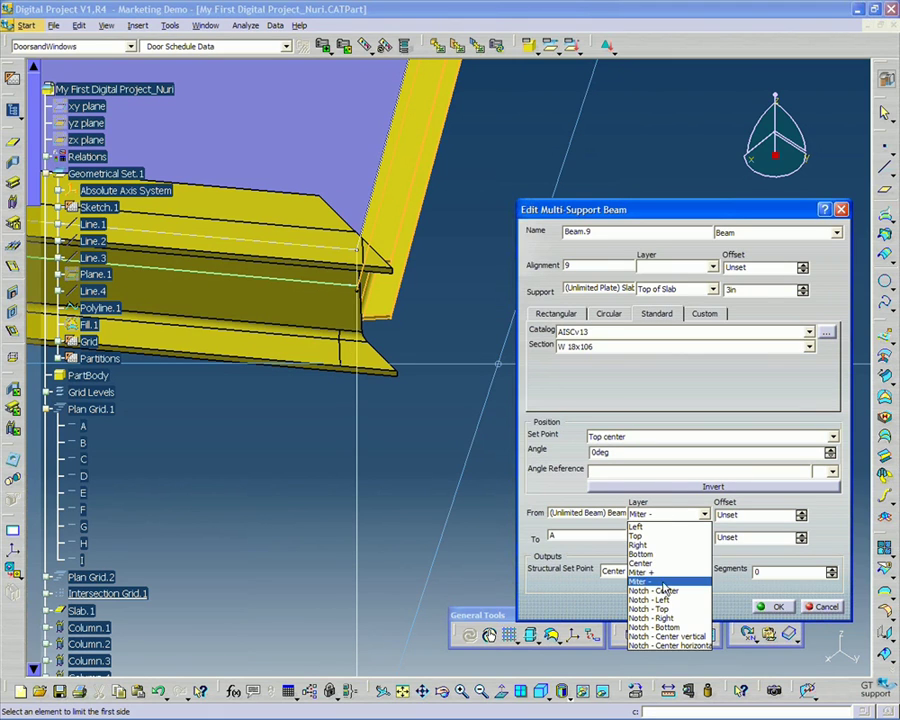
pyautogui.click(650, 572)
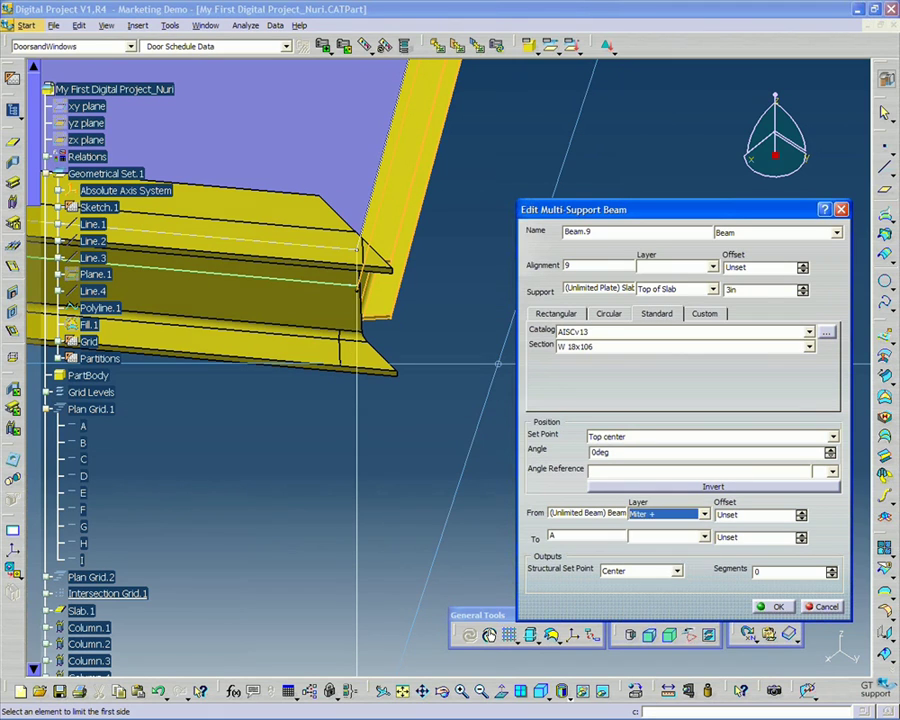
pyautogui.moveTo(396, 297); pyautogui.dragTo(450, 380, button='middle')
# Set the From limit layer of Beam.9 to Miter - and accept the beam edits
pyautogui.click(644, 513)
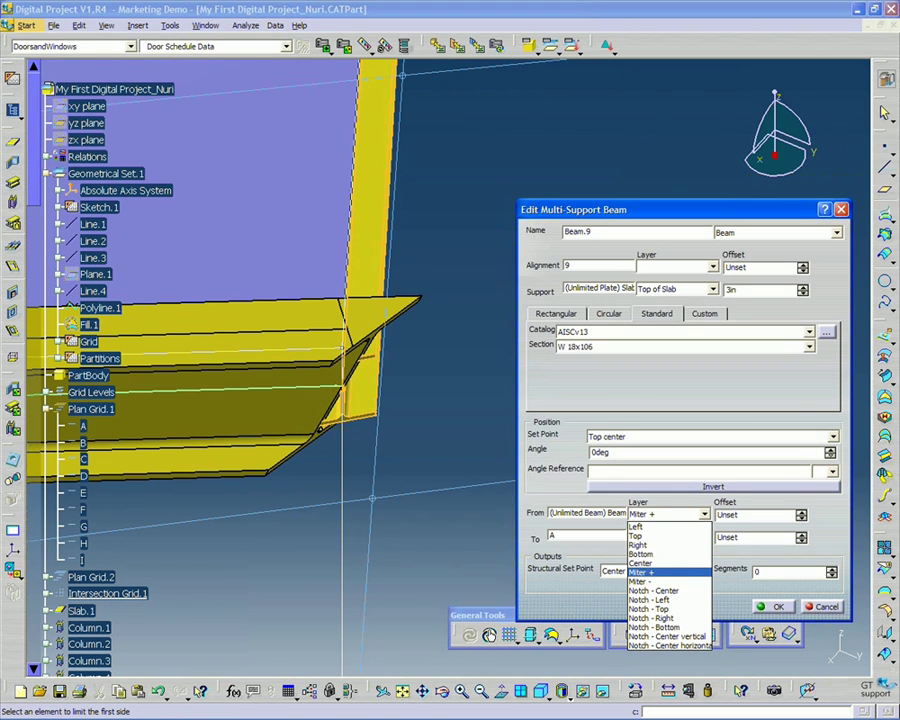
pyautogui.click(649, 581)
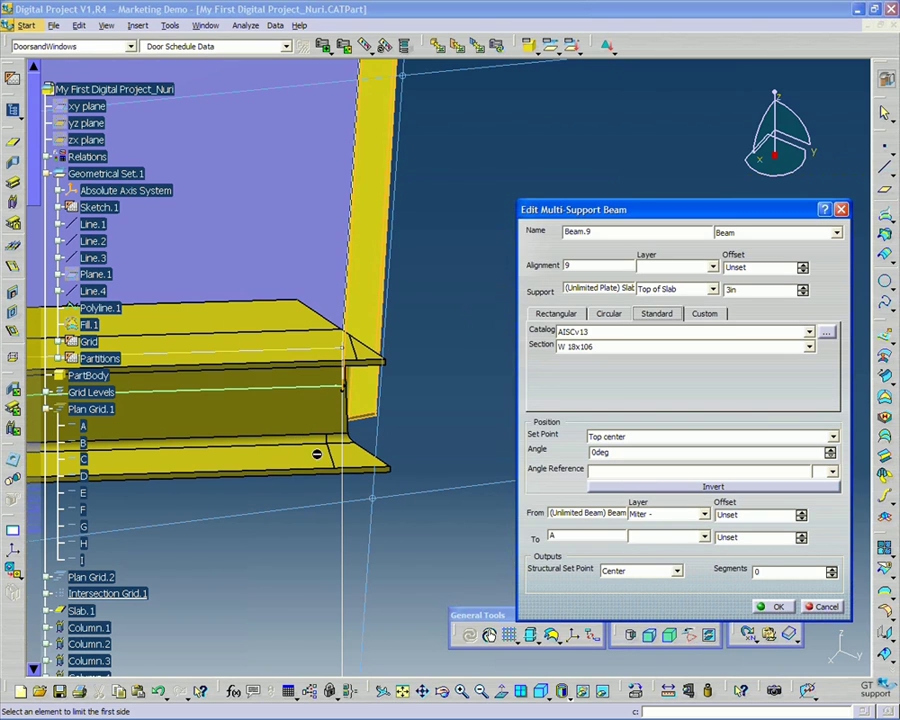
pyautogui.moveTo(454, 526); pyautogui.dragTo(424, 410, button='middle')
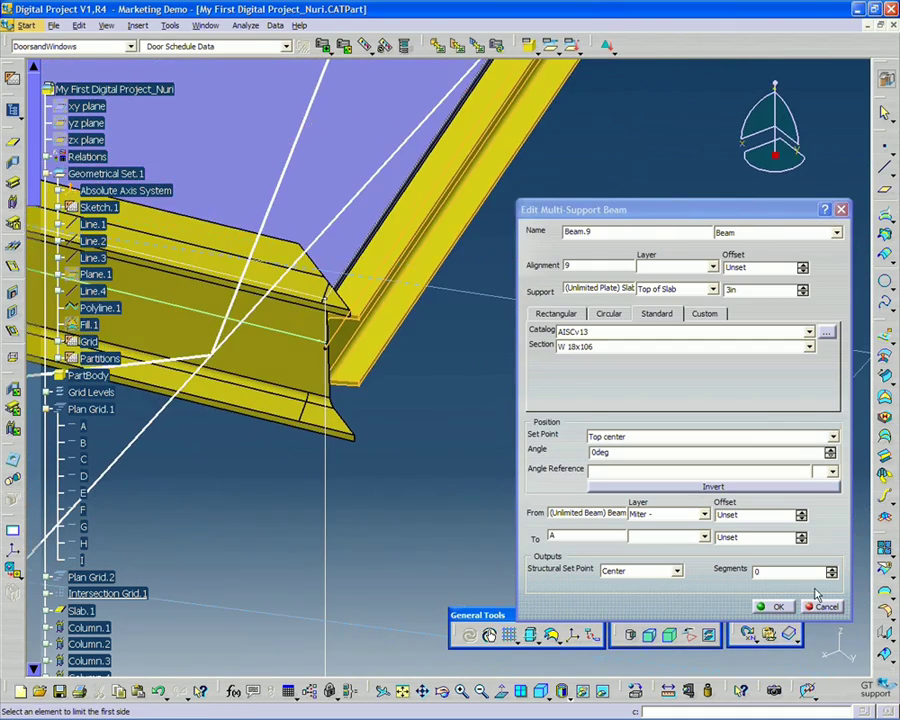
pyautogui.click(779, 607)
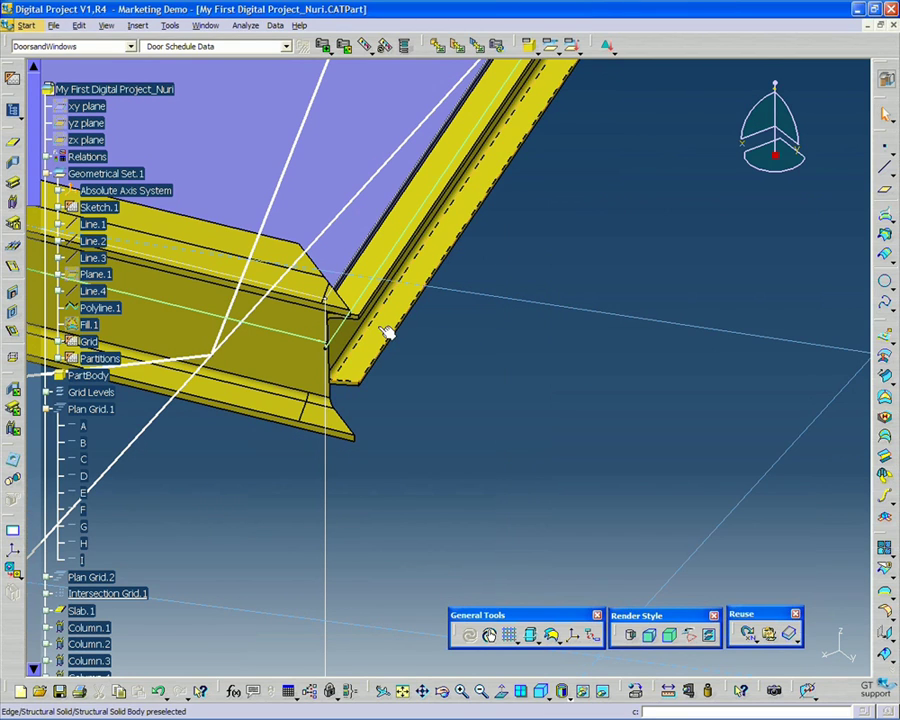
# Edit Beam.18 to use section W 18x106 and Top of Slab support with a 3in offset
pyautogui.doubleClick(380, 326)
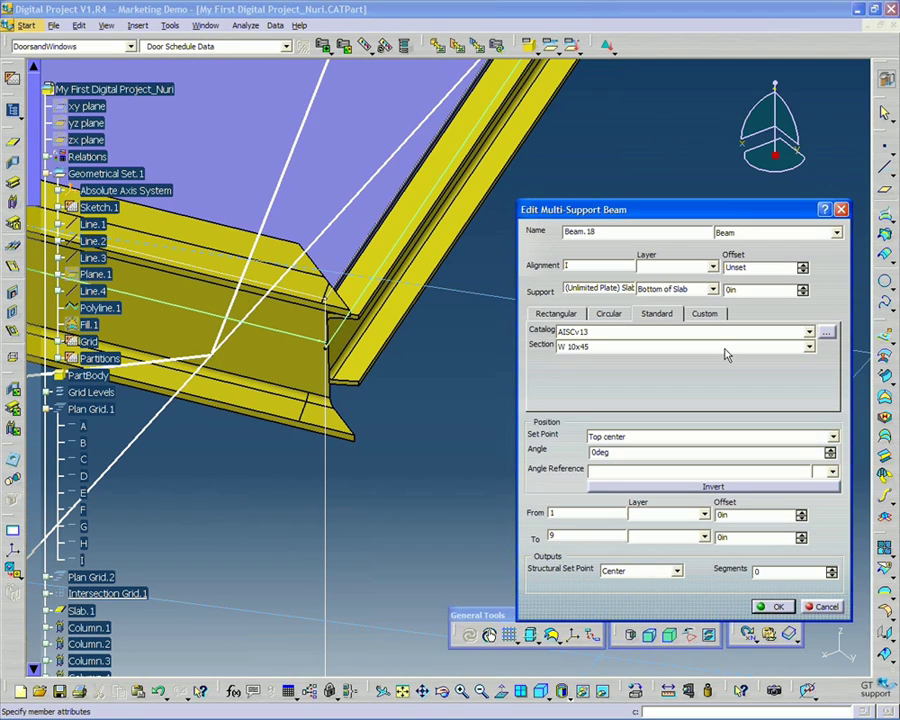
pyautogui.click(808, 346)
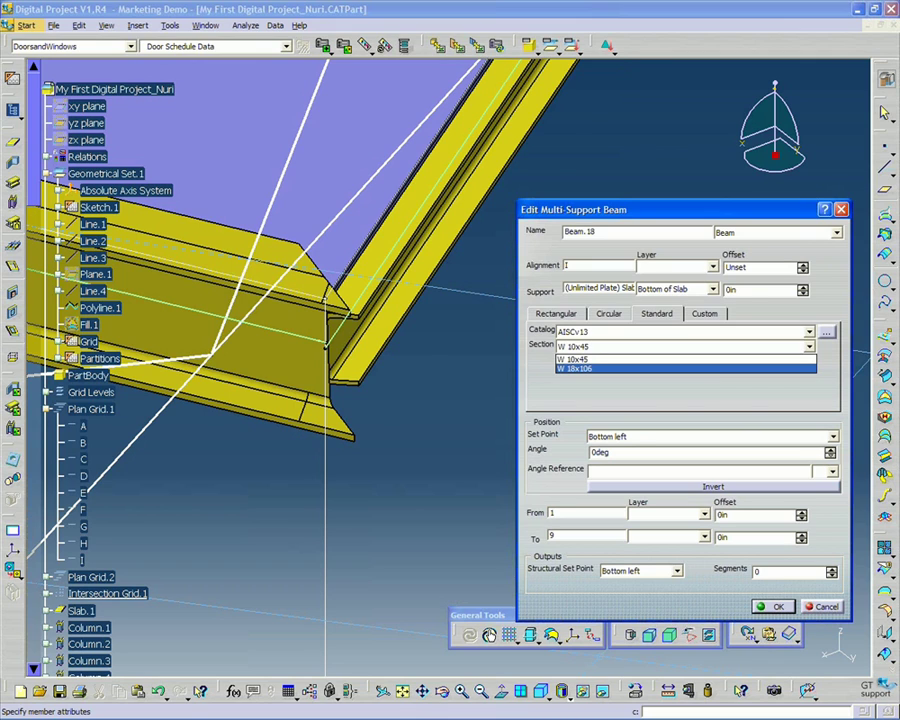
pyautogui.click(686, 368)
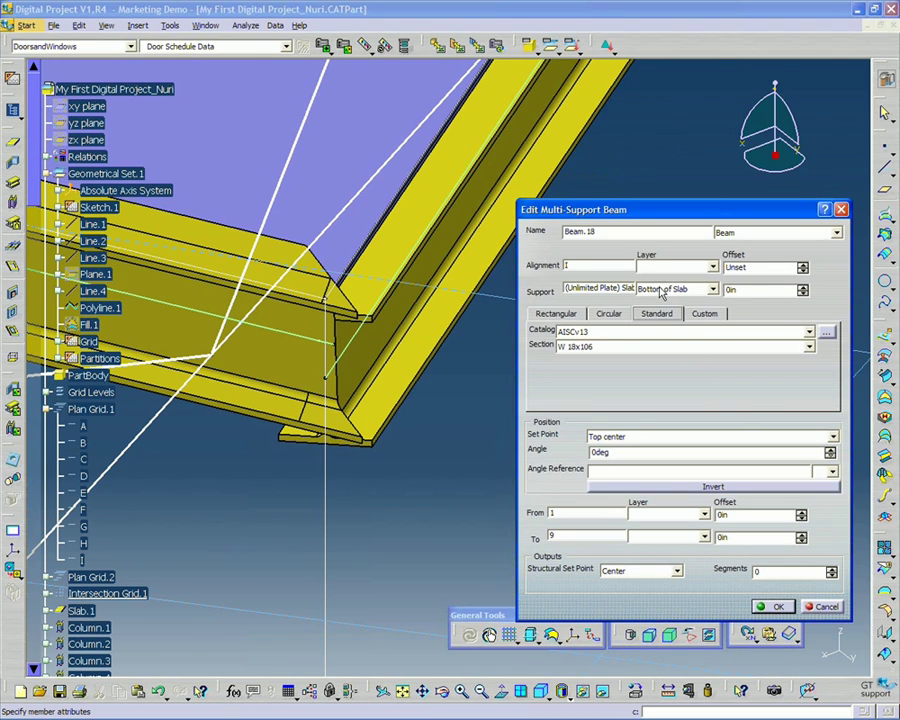
pyautogui.click(660, 291)
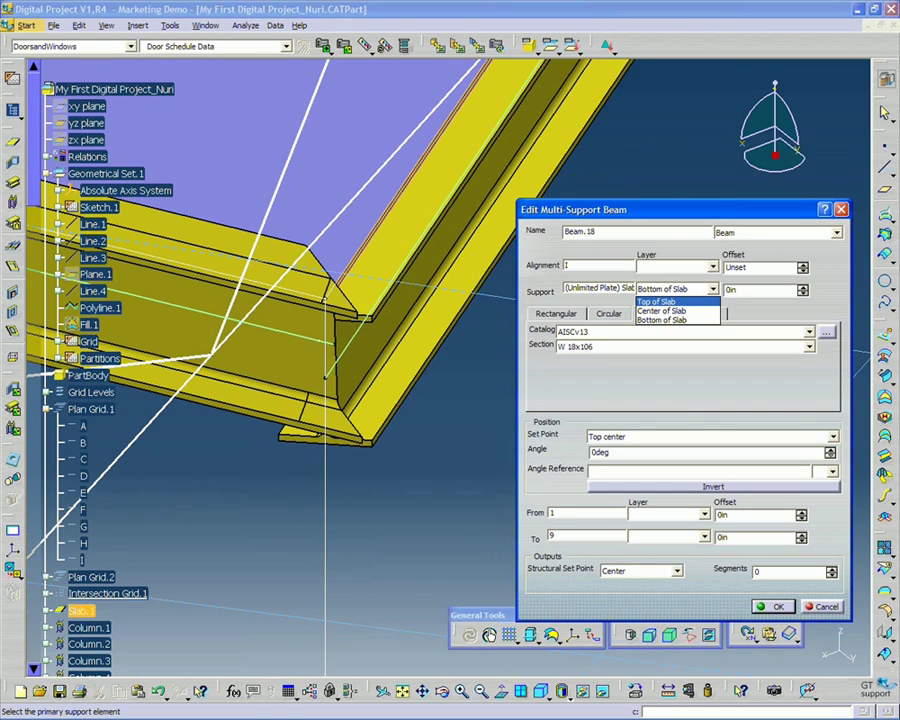
pyautogui.click(658, 301)
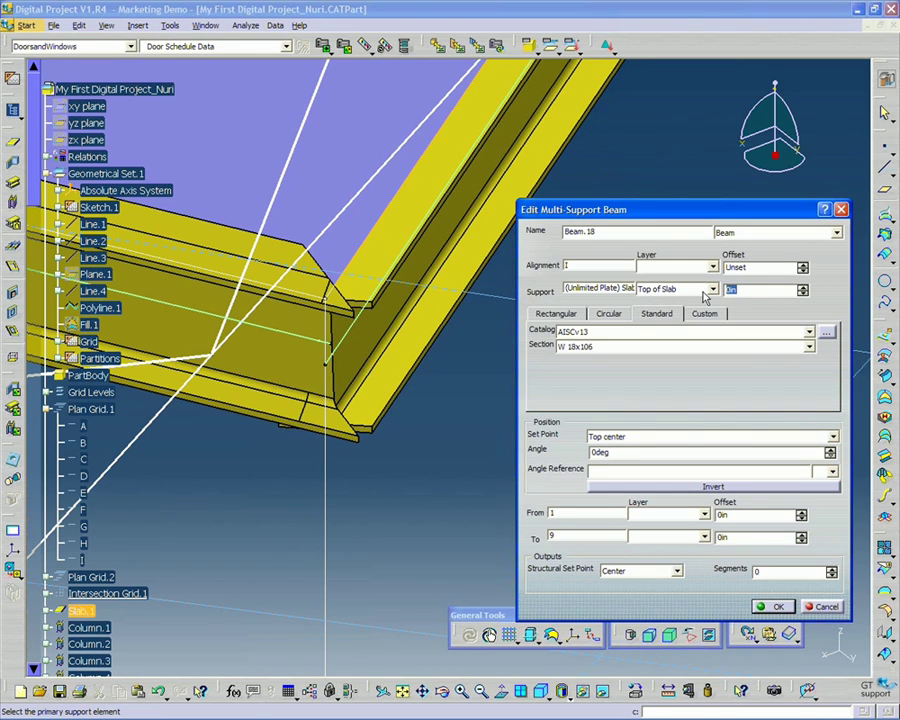
pyautogui.write('3')
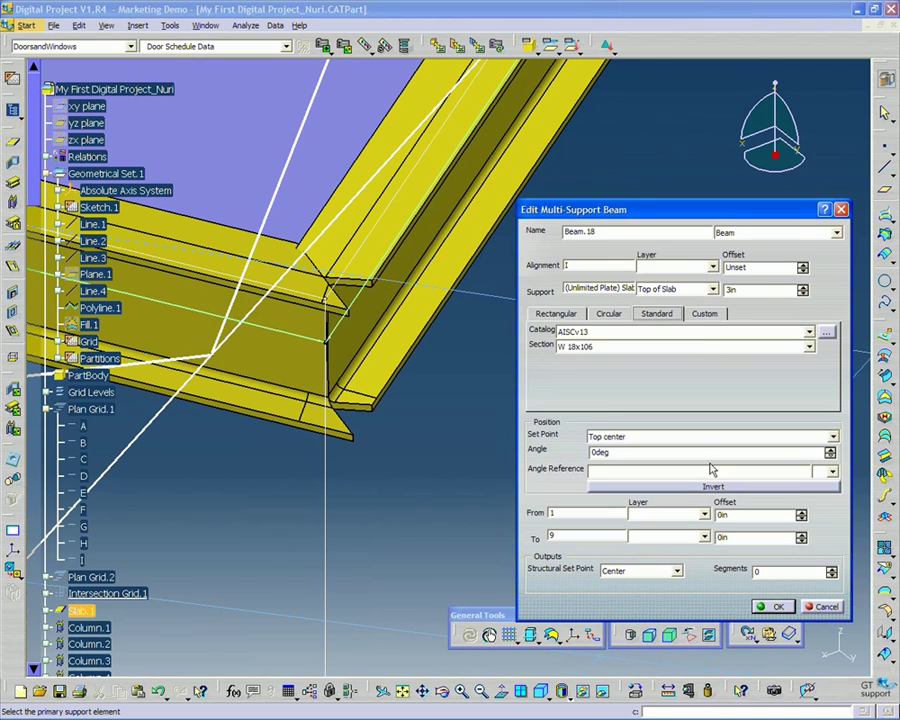
# Limit the To end of Beam.18 to Beam.9 instead of gridline 9, forming a mitered corner, and accept the edits
pyautogui.click(591, 514)
pyautogui.moveTo(318, 492); pyautogui.dragTo(239, 425, button='middle')
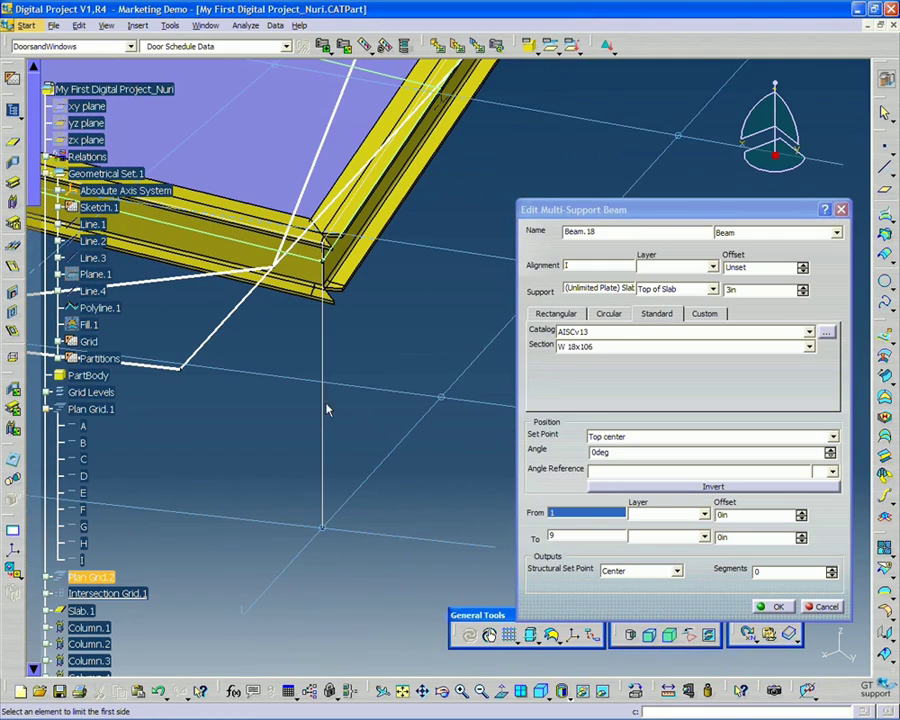
pyautogui.moveTo(350, 382); pyautogui.dragTo(277, 457, button='middle')
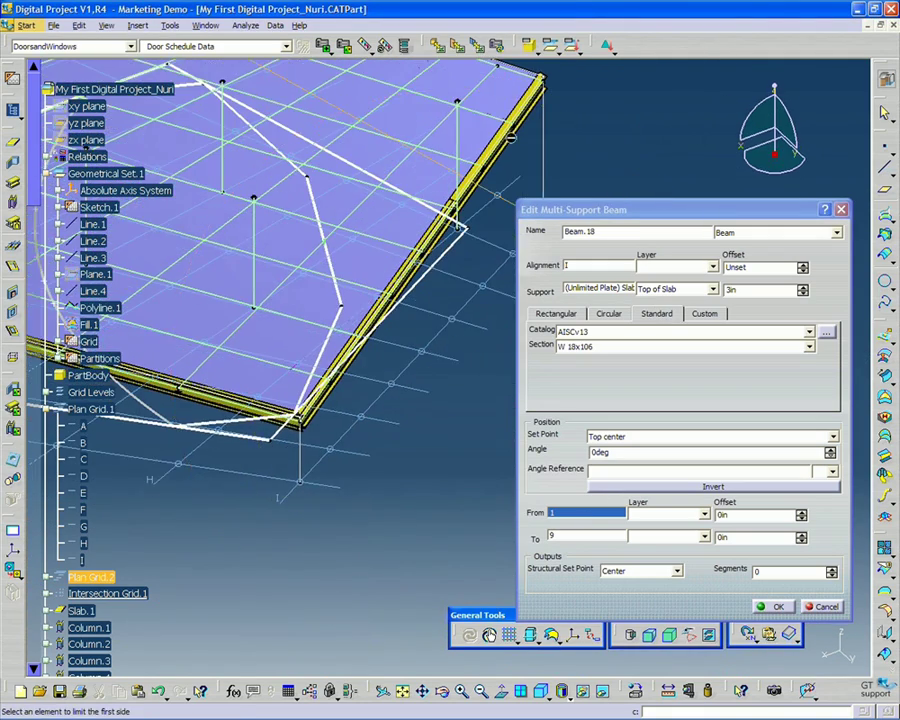
pyautogui.click(559, 536)
pyautogui.moveTo(285, 532); pyautogui.dragTo(358, 262, button='middle')
pyautogui.moveTo(213, 474); pyautogui.dragTo(390, 372, button='middle')
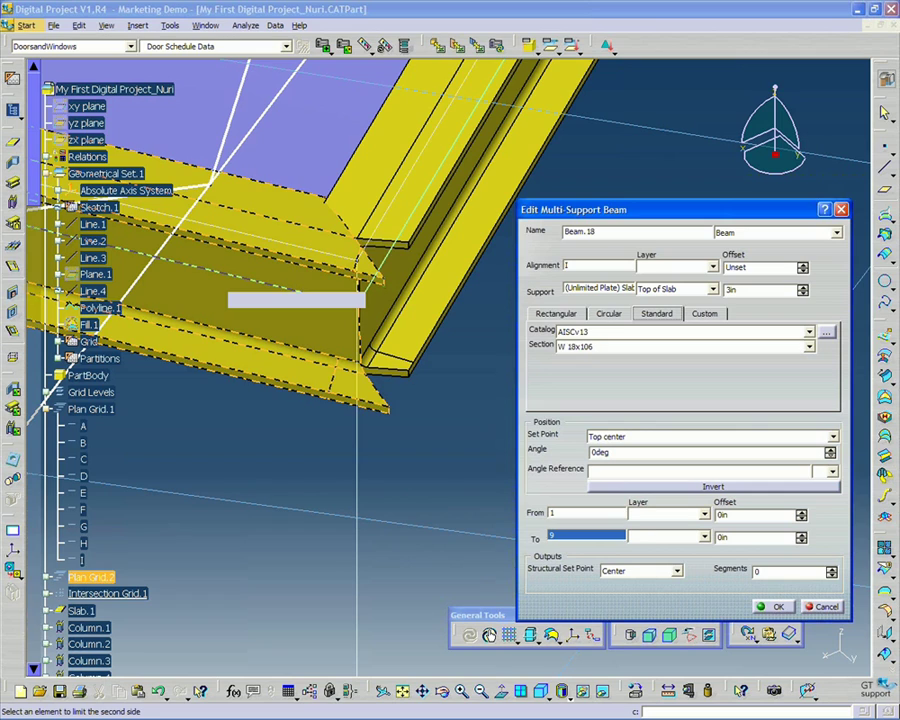
pyautogui.click(285, 298)
pyautogui.click(772, 606)
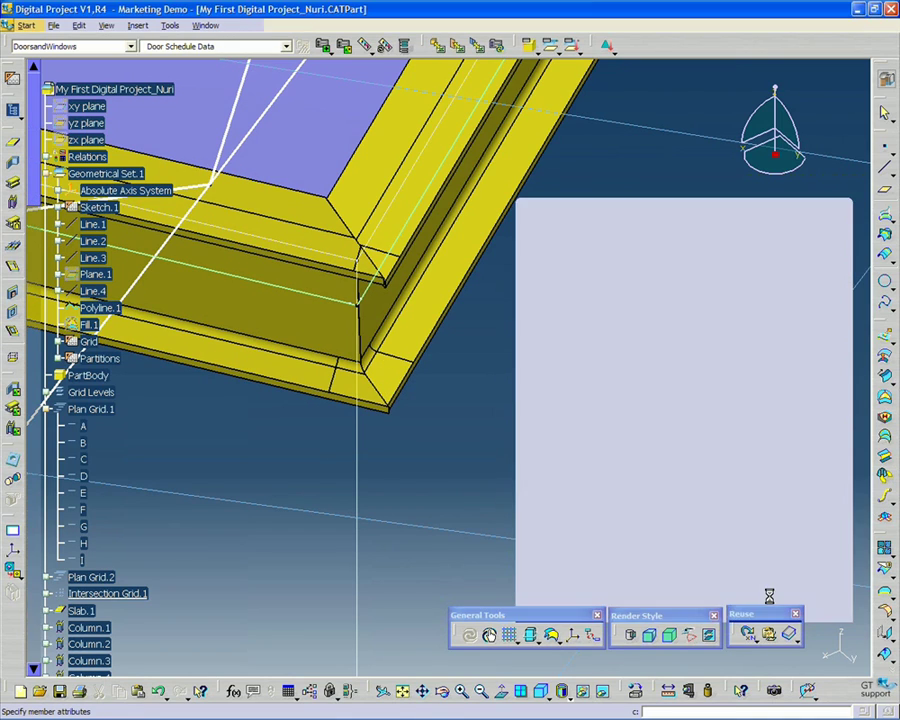
# Review the mitered edge beams in the full model and save the project
pyautogui.moveTo(403, 449); pyautogui.dragTo(610, 400, button='middle')
pyautogui.moveTo(362, 569); pyautogui.dragTo(362, 562, button='middle')
pyautogui.moveTo(600, 350); pyautogui.dragTo(500, 400, button='middle')
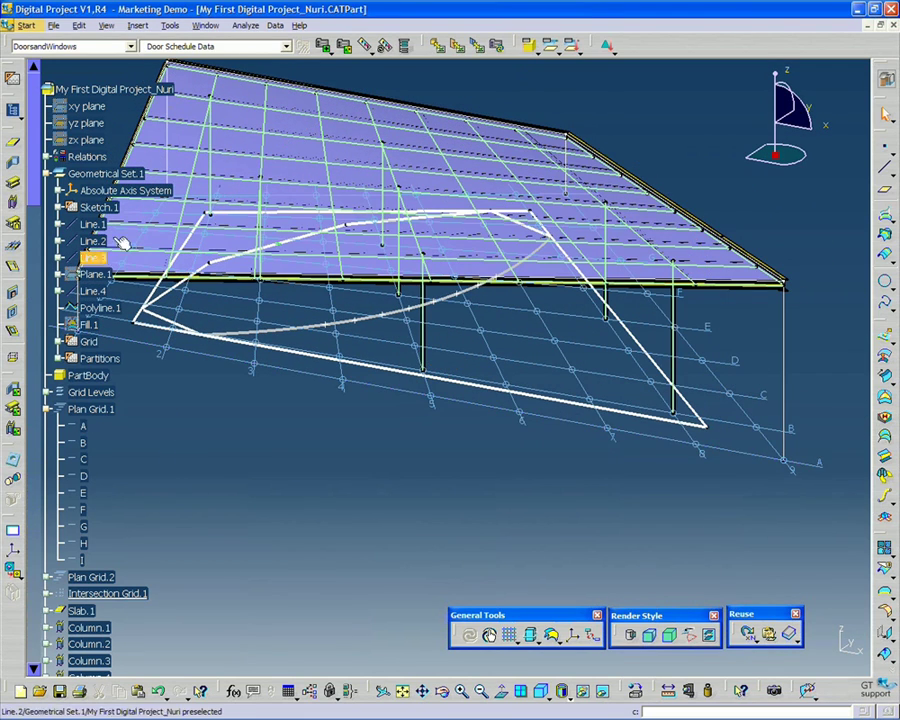
pyautogui.moveTo(760, 352); pyautogui.dragTo(593, 382, button='middle')
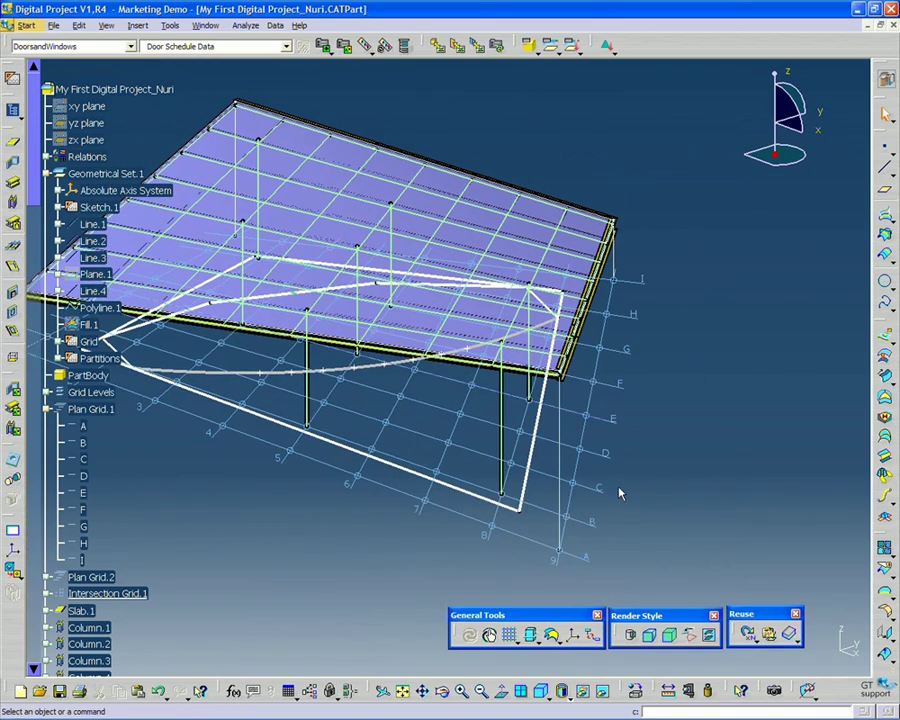
pyautogui.moveTo(619, 492); pyautogui.dragTo(522, 502, button='middle')
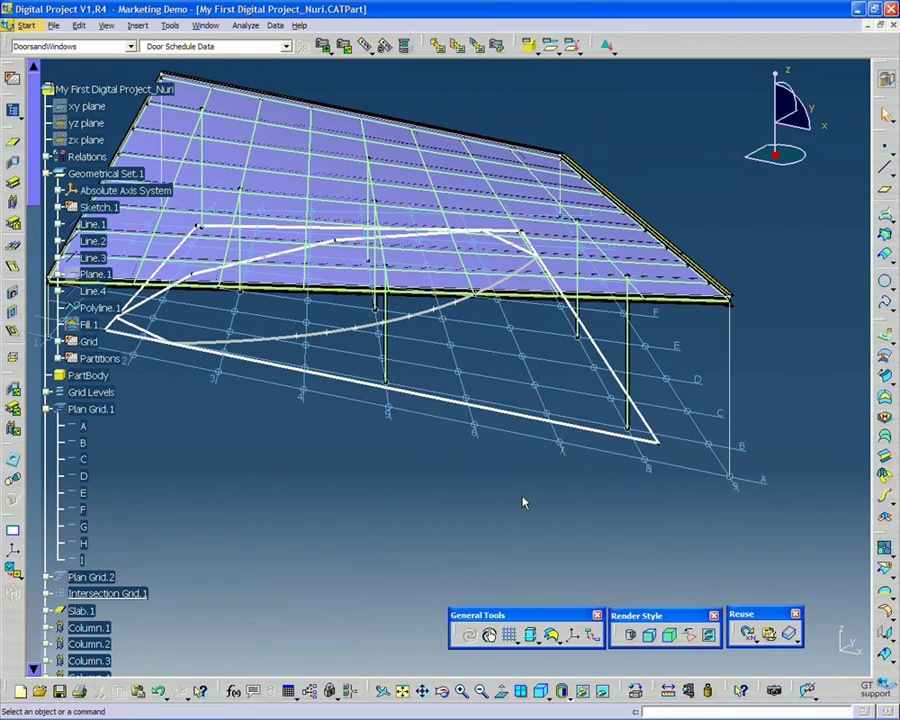
pyautogui.hotkey('ctrl', 's')
# Start a new slab supported on the Ground Plane
pyautogui.moveTo(374, 496); pyautogui.dragTo(480, 470, button='middle')
pyautogui.moveTo(345, 378); pyautogui.dragTo(376, 466, button='middle')
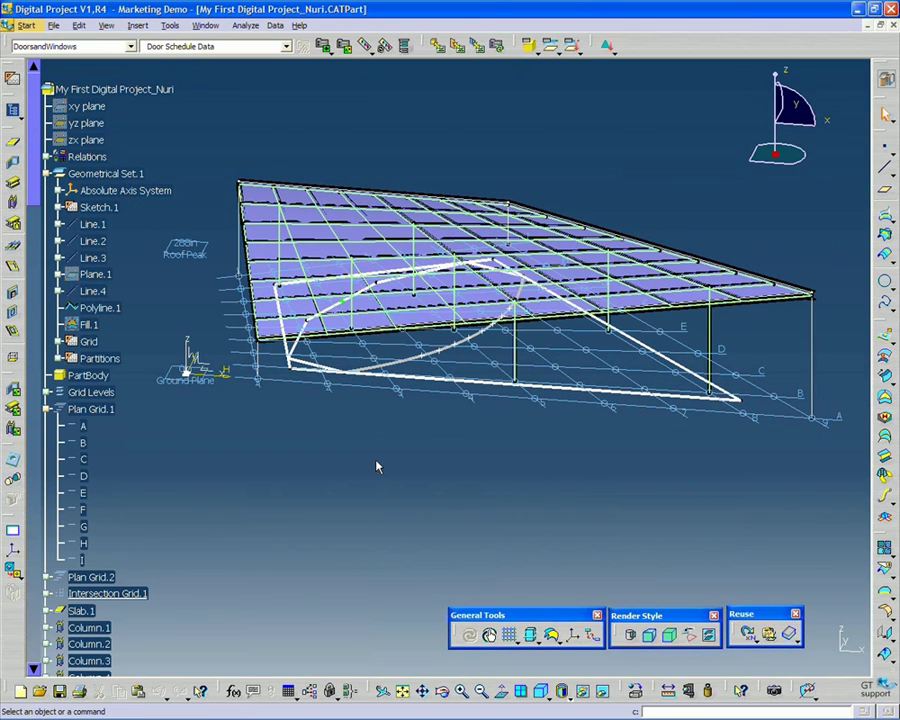
pyautogui.moveTo(382, 404); pyautogui.dragTo(430, 398, button='middle')
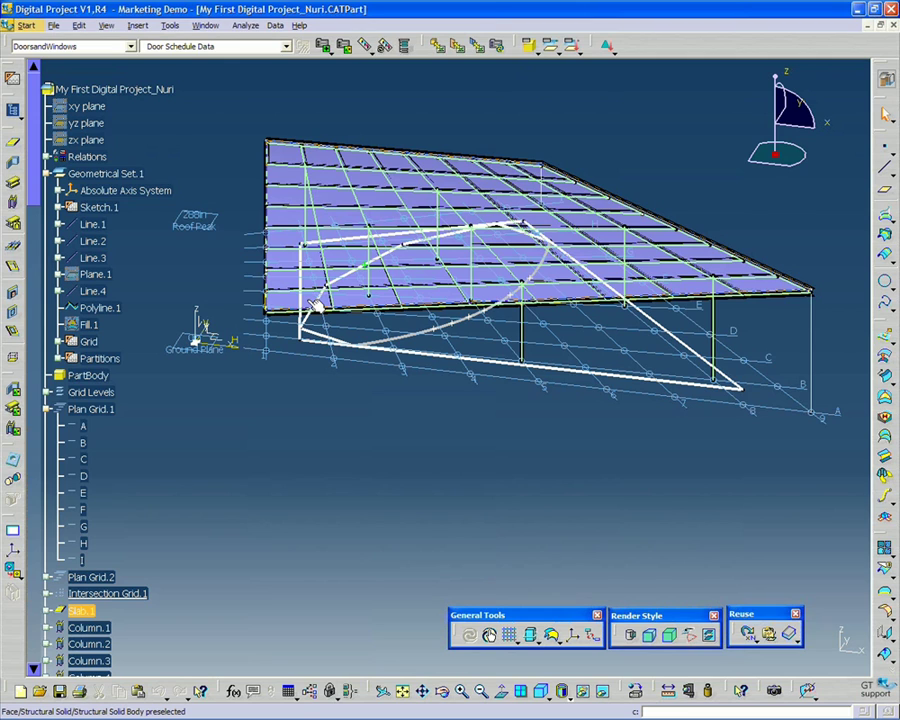
pyautogui.moveTo(316, 305)
pyautogui.mouseDown(button='middle')
pyautogui.moveTo(303, 460)
pyautogui.moveTo(294, 482)
pyautogui.moveTo(290, 450)
pyautogui.moveTo(281, 470)
pyautogui.moveTo(295, 476)
pyautogui.mouseUp(button='middle')
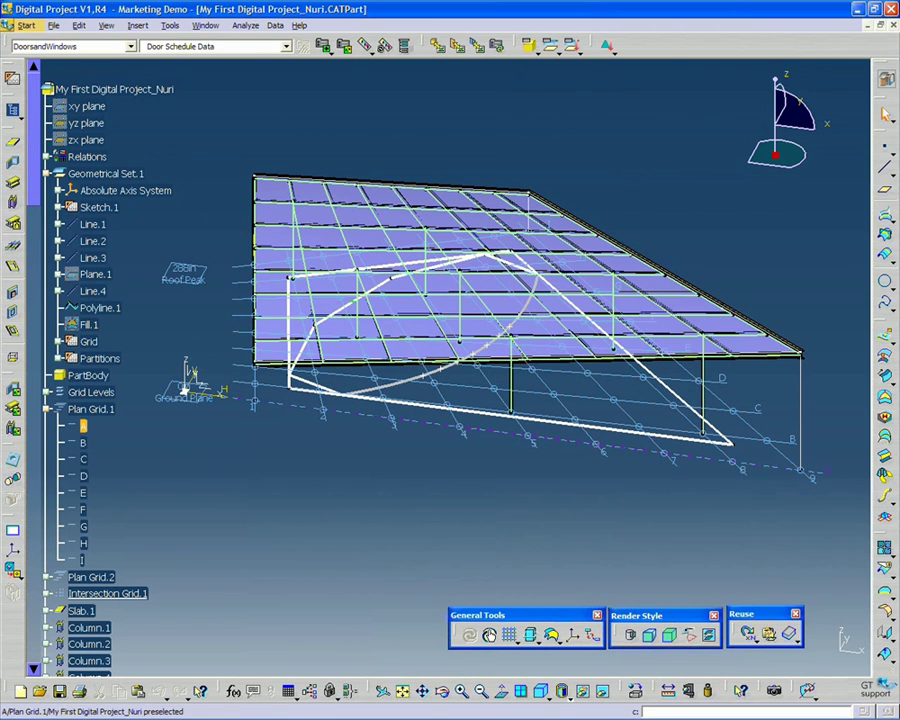
pyautogui.moveTo(300, 471)
pyautogui.mouseDown(button='middle')
pyautogui.moveTo(309, 457)
pyautogui.moveTo(321, 459)
pyautogui.moveTo(300, 430)
pyautogui.moveTo(308, 456)
pyautogui.moveTo(288, 470)
pyautogui.mouseUp(button='middle')
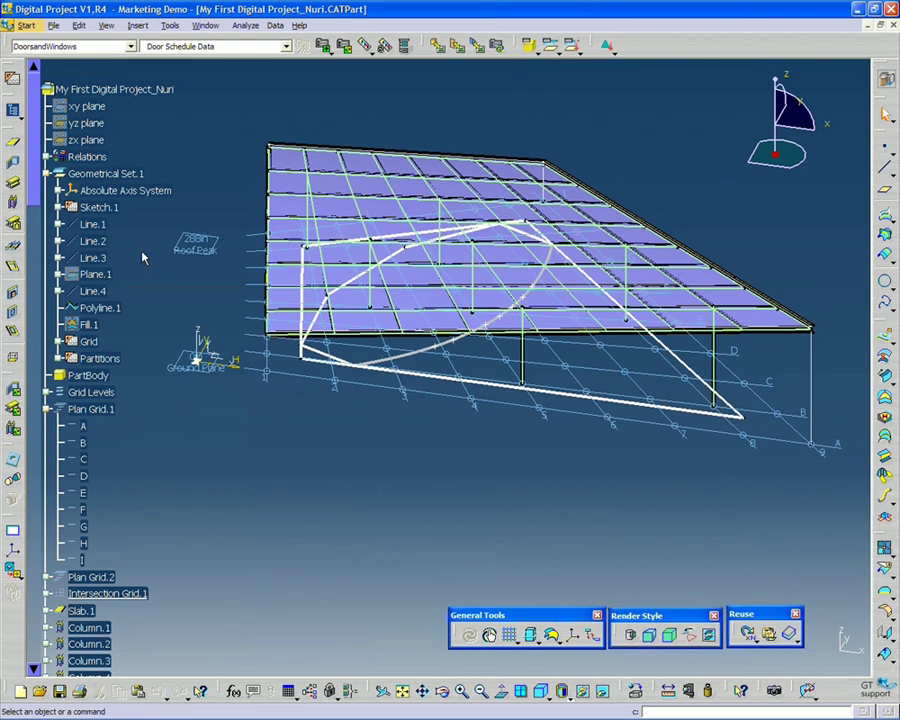
pyautogui.click(14, 147)
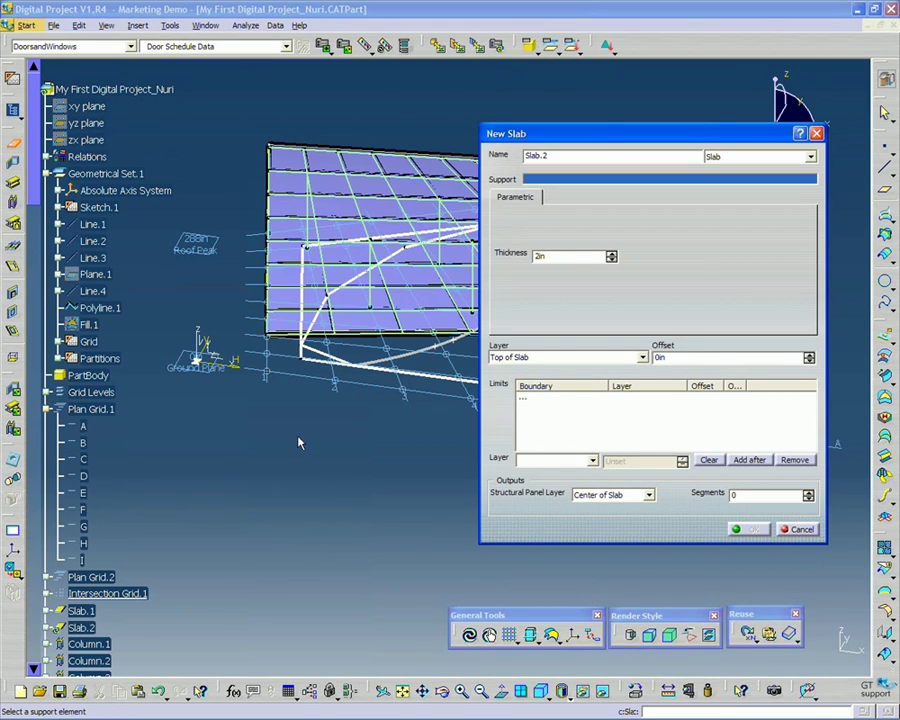
pyautogui.click(192, 370)
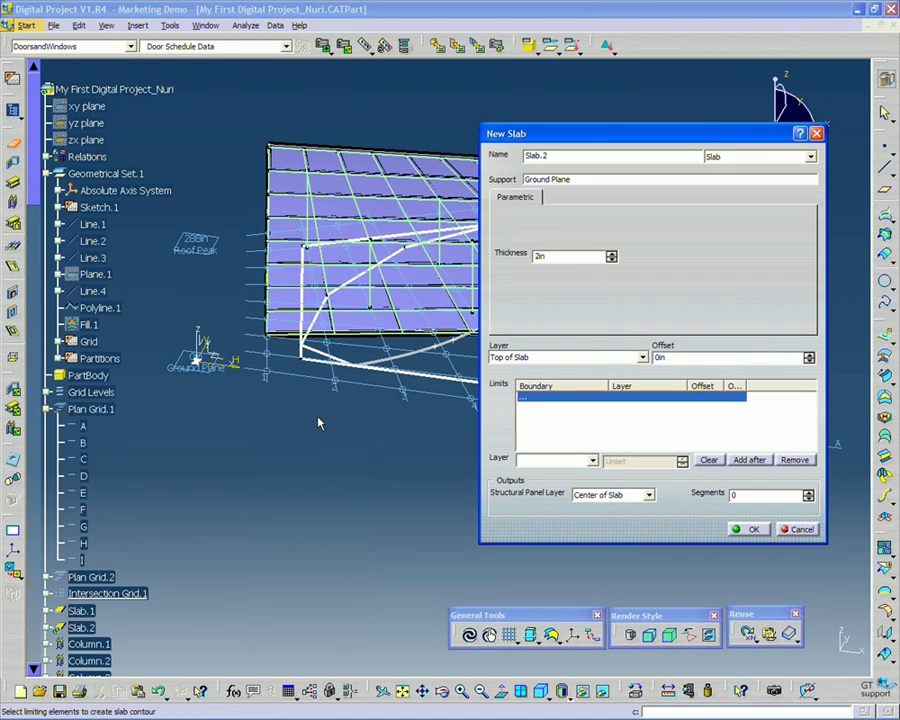
# Add Partition 2, Partition 3 and Partition 4 as the first limits of the new slab's contour
pyautogui.moveTo(318, 423); pyautogui.dragTo(303, 362, button='middle')
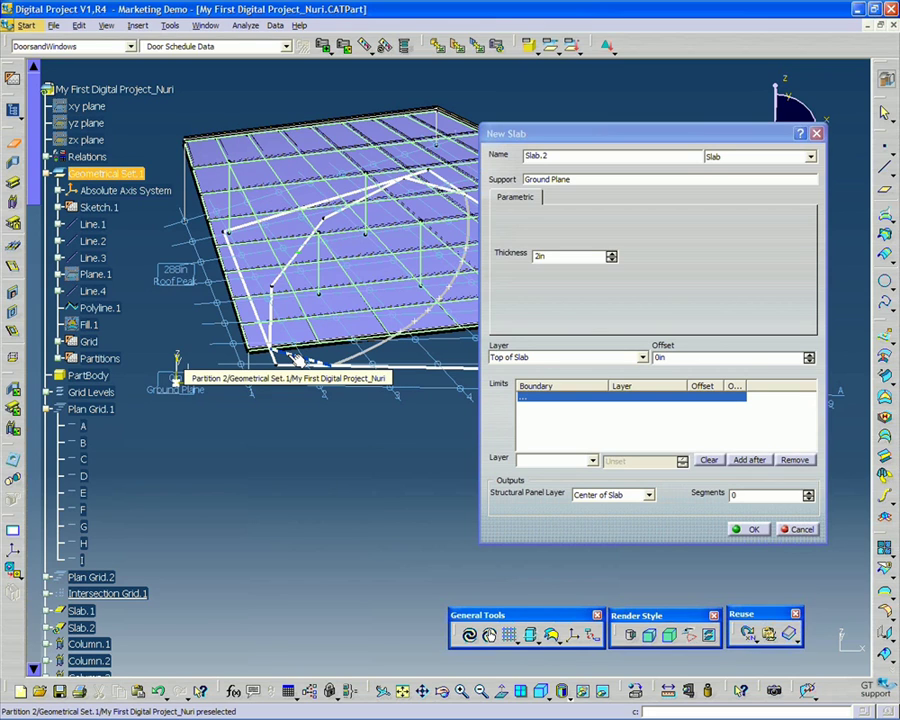
pyautogui.click(292, 350)
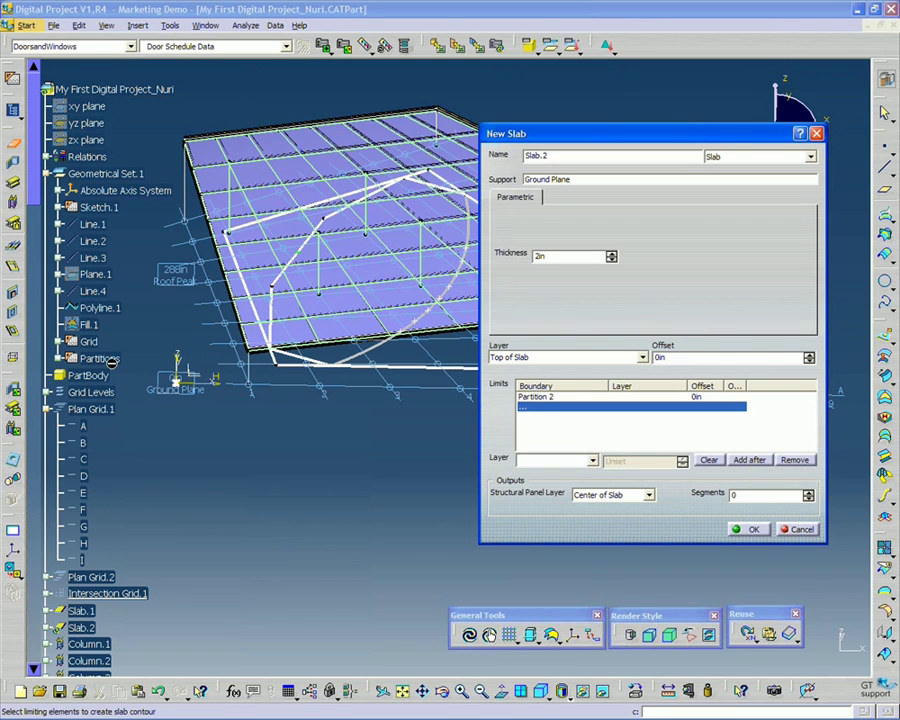
pyautogui.moveTo(350, 330); pyautogui.dragTo(303, 463, button='middle')
pyautogui.click(239, 430)
pyautogui.click(265, 330)
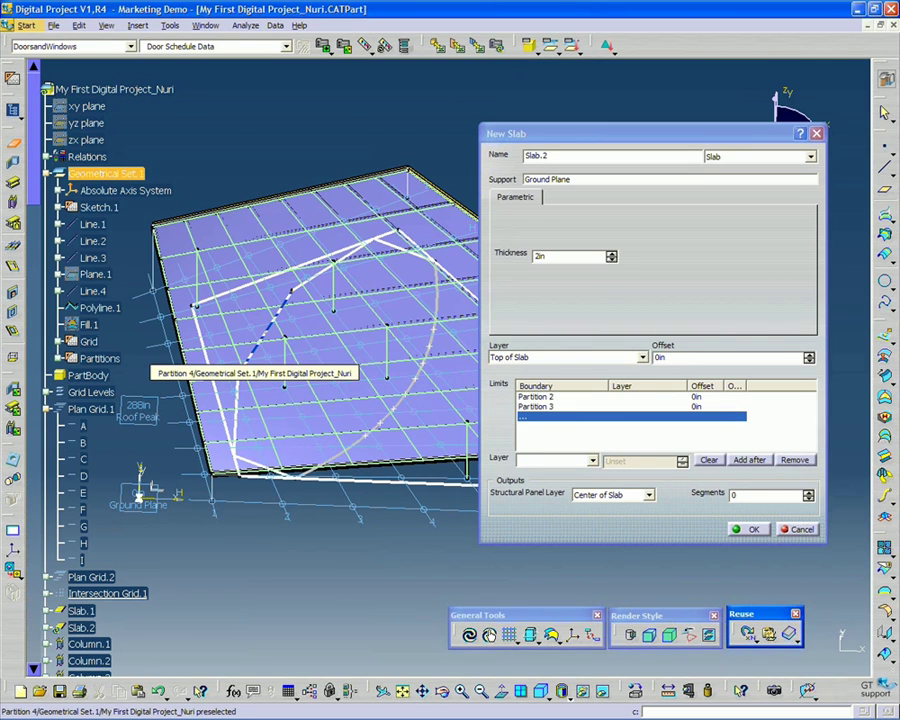
pyautogui.click(262, 345)
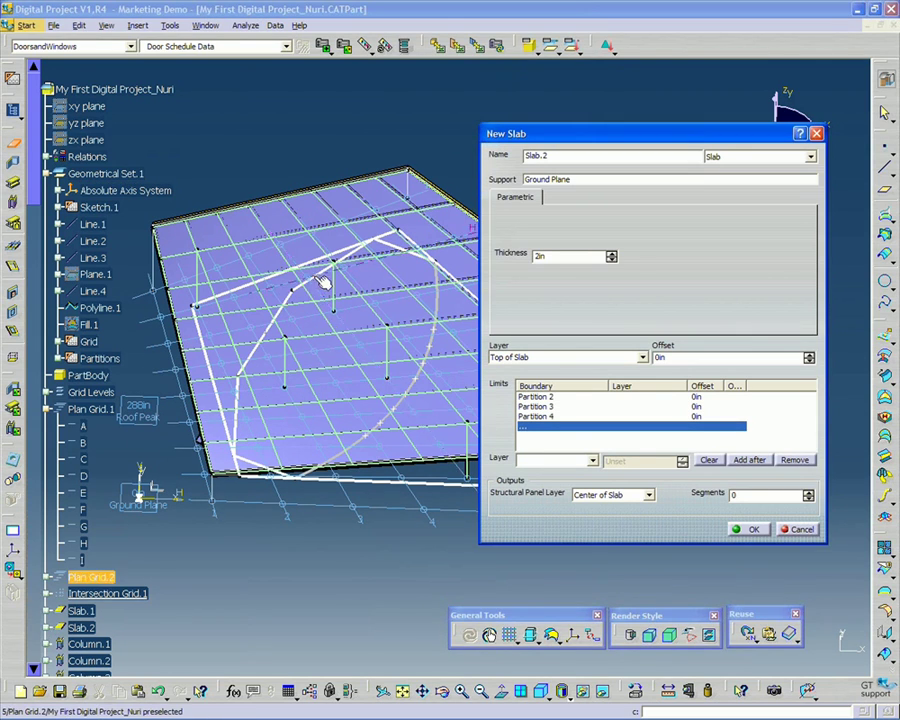
# Close the ground slab's contour by adding Partition 5, Partition 6 and the curved Partition 1 as limits
pyautogui.moveTo(322, 283); pyautogui.dragTo(275, 355, button='middle')
pyautogui.moveTo(358, 340); pyautogui.dragTo(260, 300, button='middle')
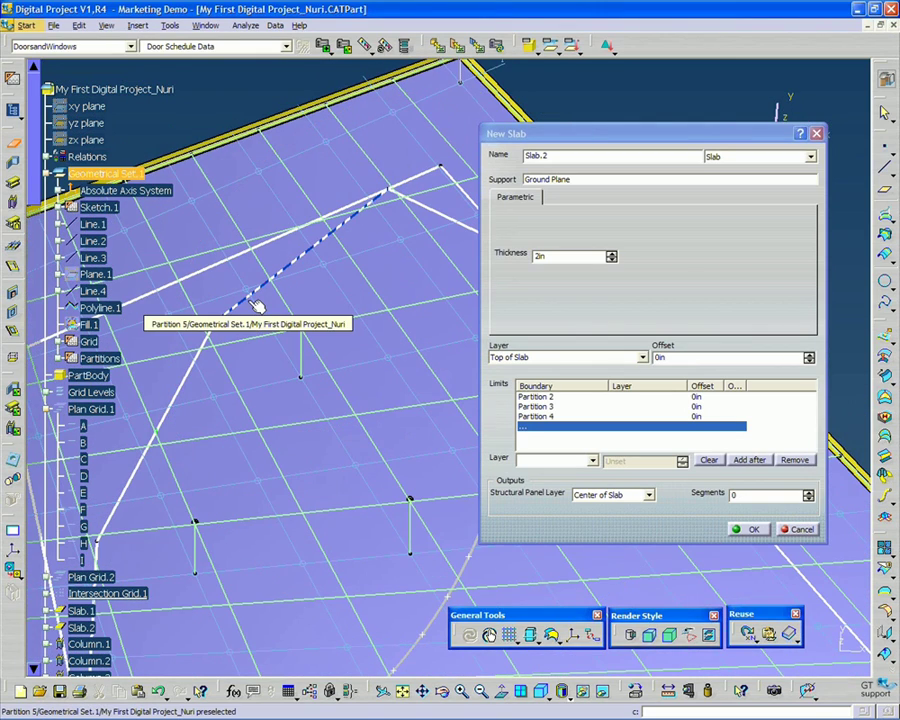
pyautogui.click(258, 306)
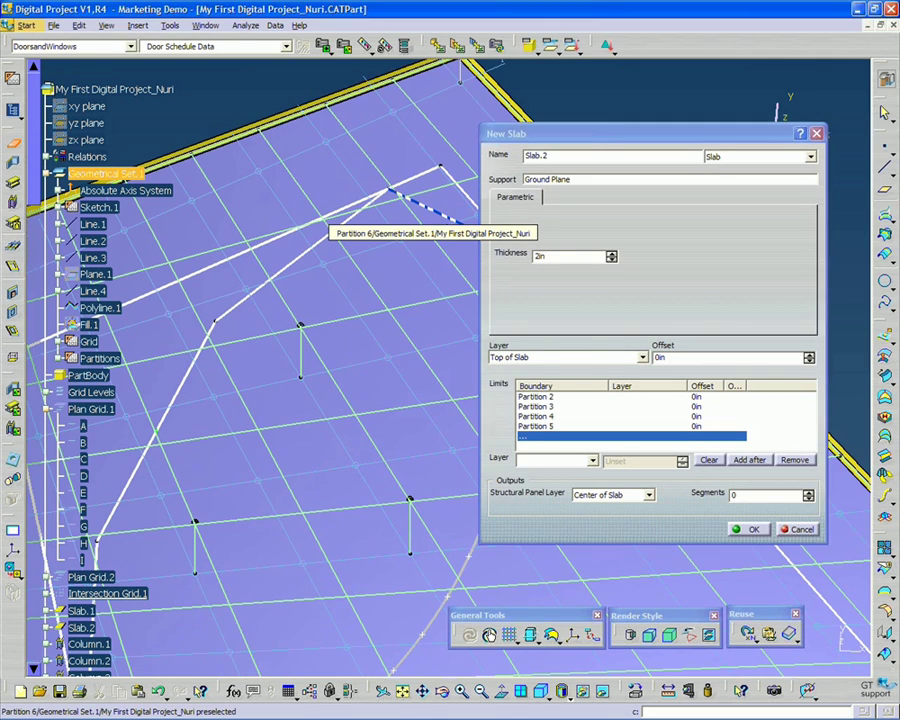
pyautogui.click(443, 215)
pyautogui.moveTo(325, 380); pyautogui.dragTo(316, 262, button='middle')
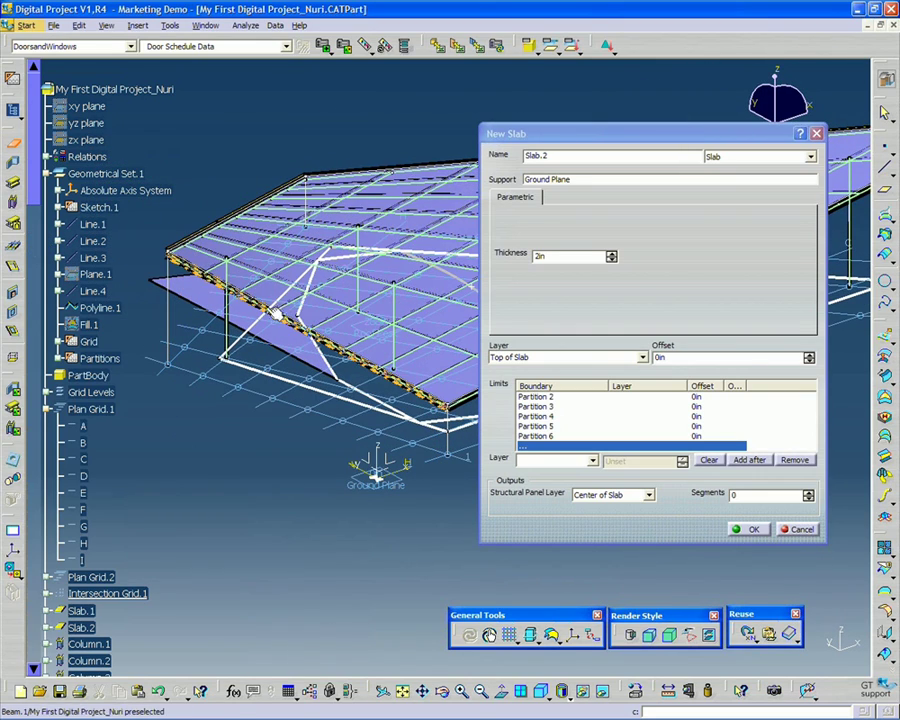
pyautogui.moveTo(378, 425); pyautogui.dragTo(350, 425, button='middle')
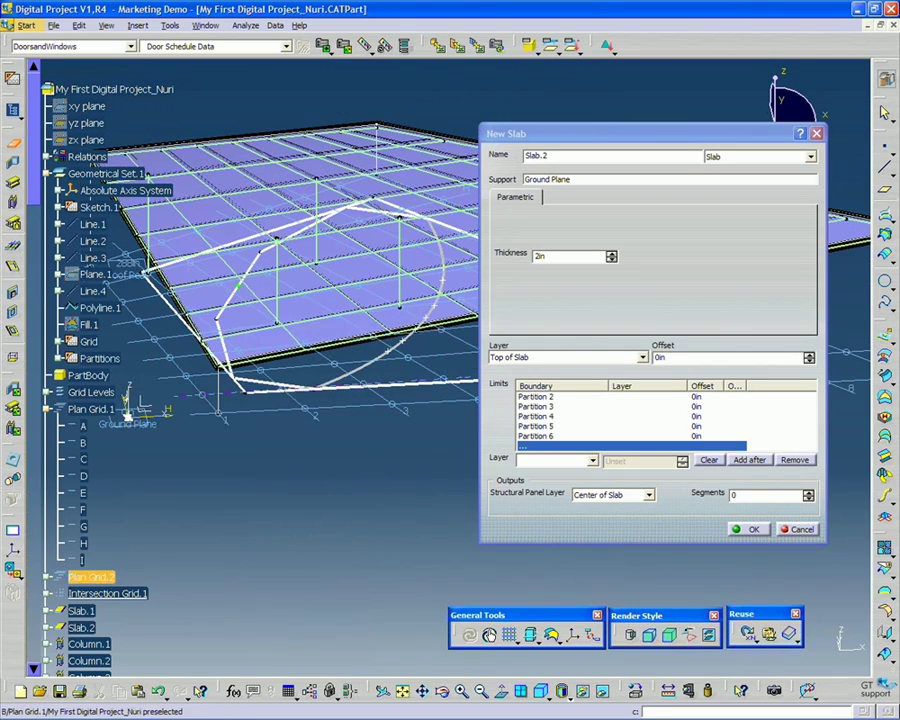
pyautogui.click(366, 375)
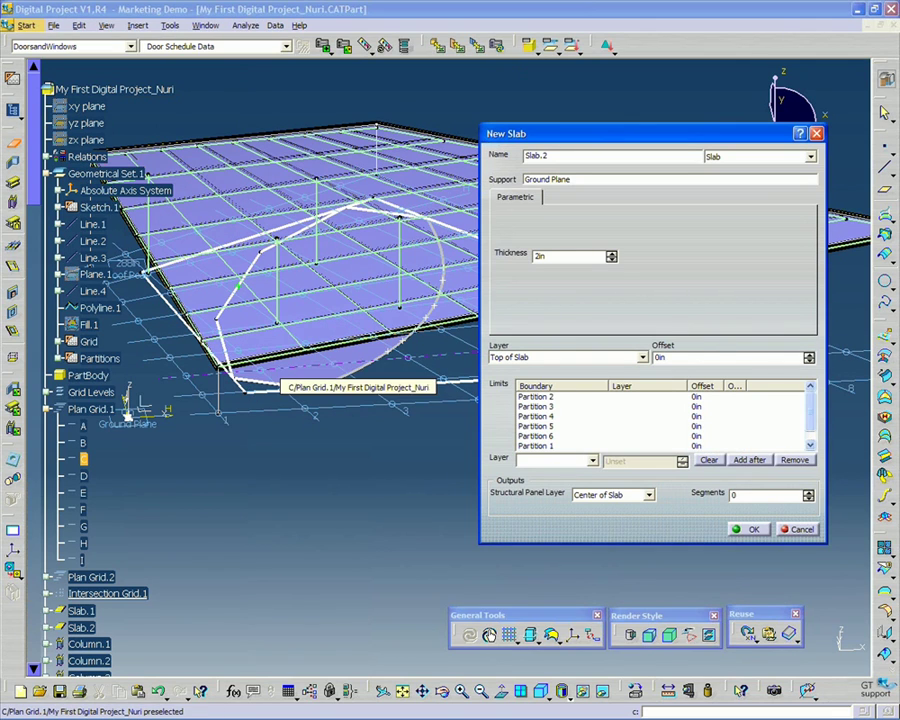
# Set the ground slab's thickness to 12in
pyautogui.moveTo(380, 470)
pyautogui.mouseDown(button='middle')
pyautogui.moveTo(410, 283)
pyautogui.moveTo(354, 367)
pyautogui.moveTo(358, 321)
pyautogui.moveTo(290, 318)
pyautogui.moveTo(277, 294)
pyautogui.mouseUp(button='middle')
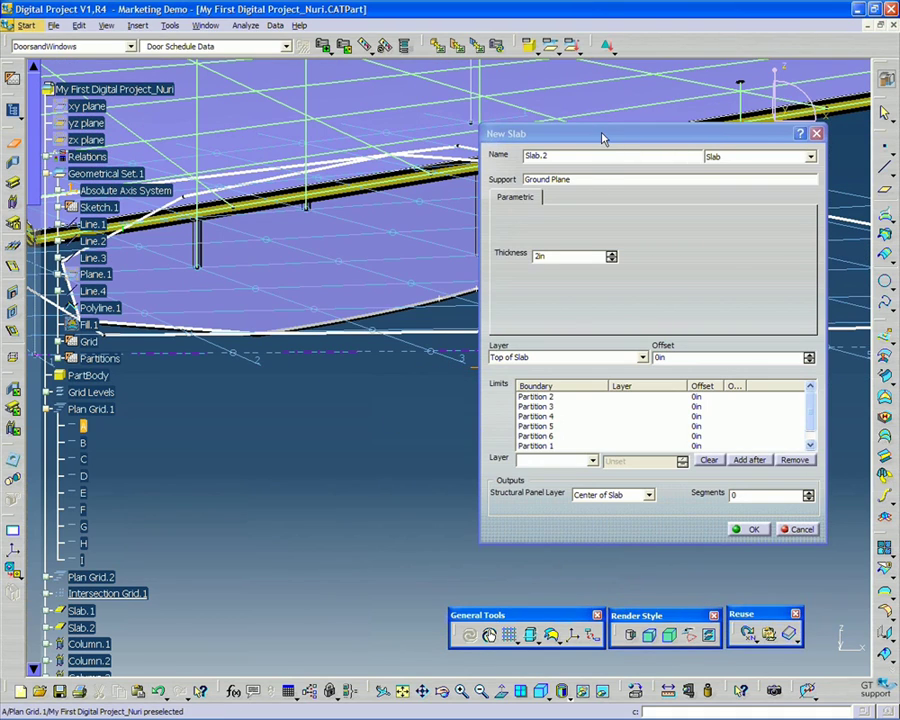
pyautogui.moveTo(603, 137); pyautogui.dragTo(615, 135)
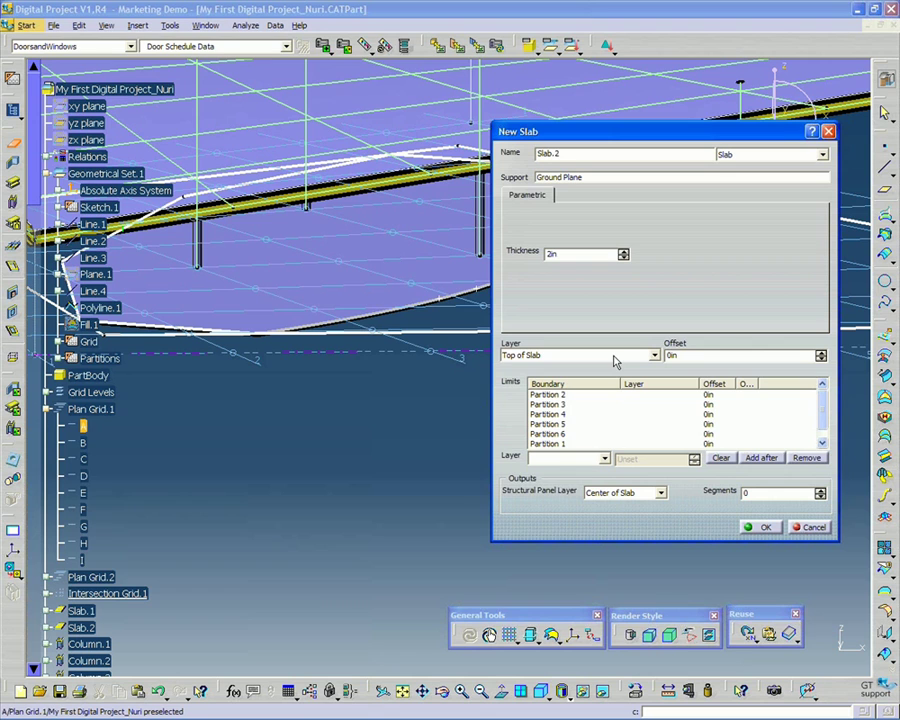
pyautogui.moveTo(327, 299); pyautogui.dragTo(309, 688, button='middle')
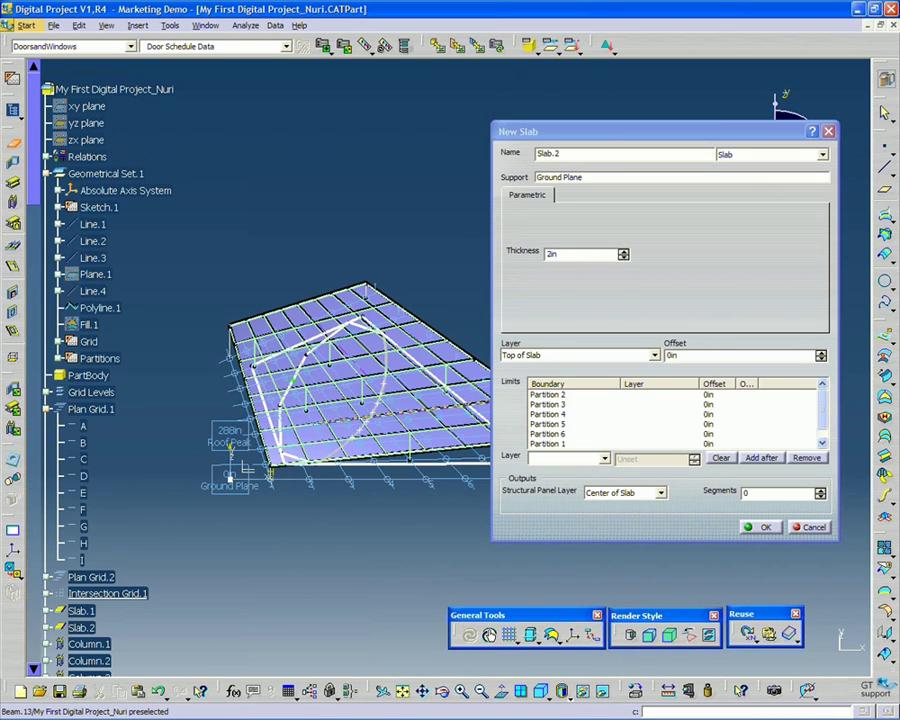
pyautogui.moveTo(388, 535); pyautogui.dragTo(410, 423, button='middle')
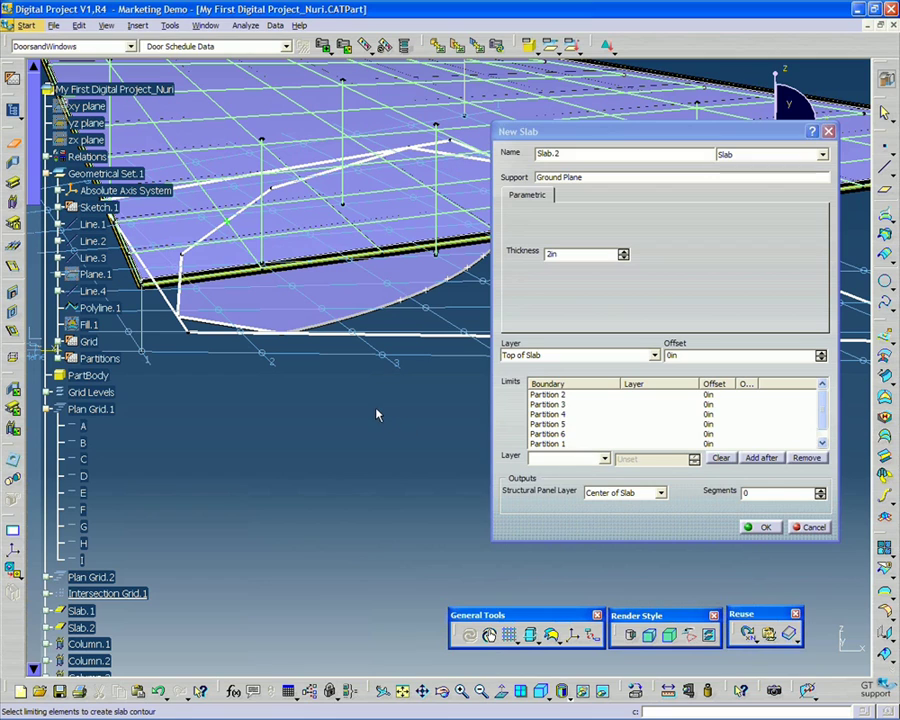
pyautogui.doubleClick(558, 254)
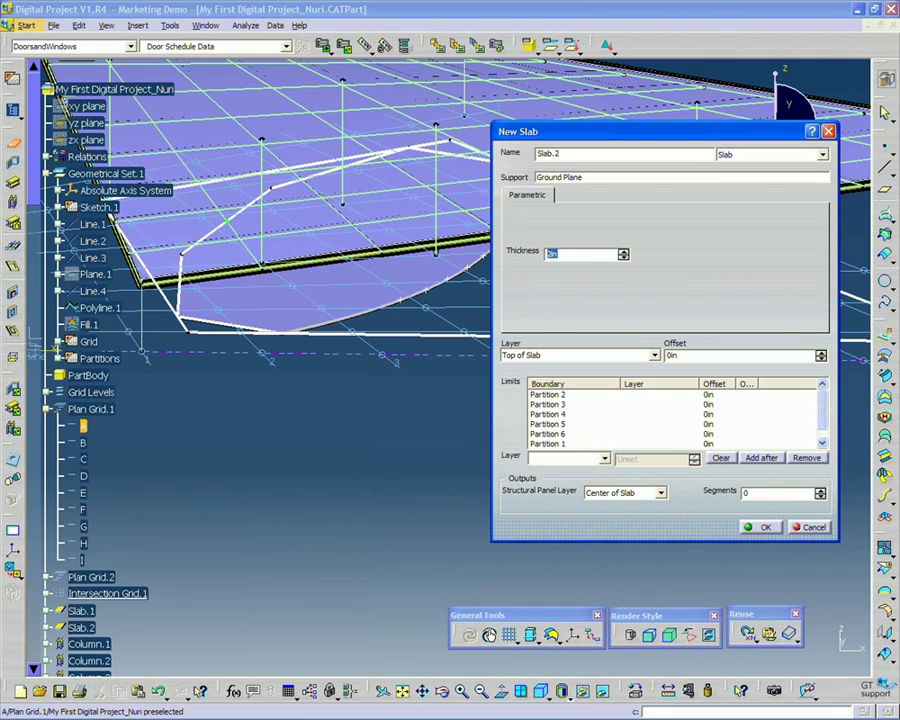
pyautogui.write('12in')
pyautogui.press('Return')
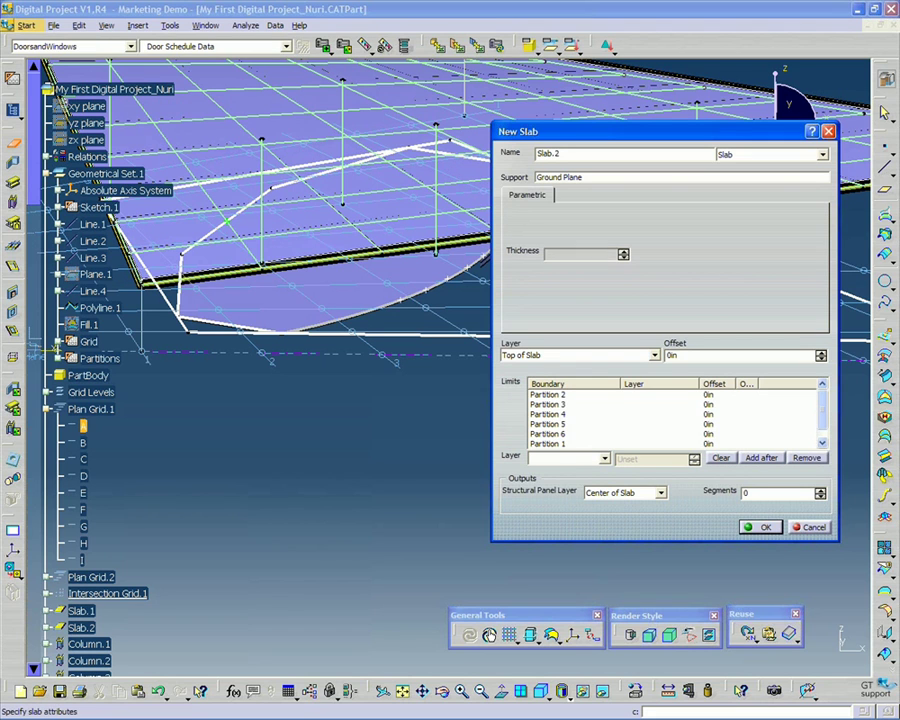
# Try Bottom of Slab as the ground slab's support layer and restore Top of Slab
pyautogui.moveTo(237, 382); pyautogui.dragTo(330, 476, button='middle')
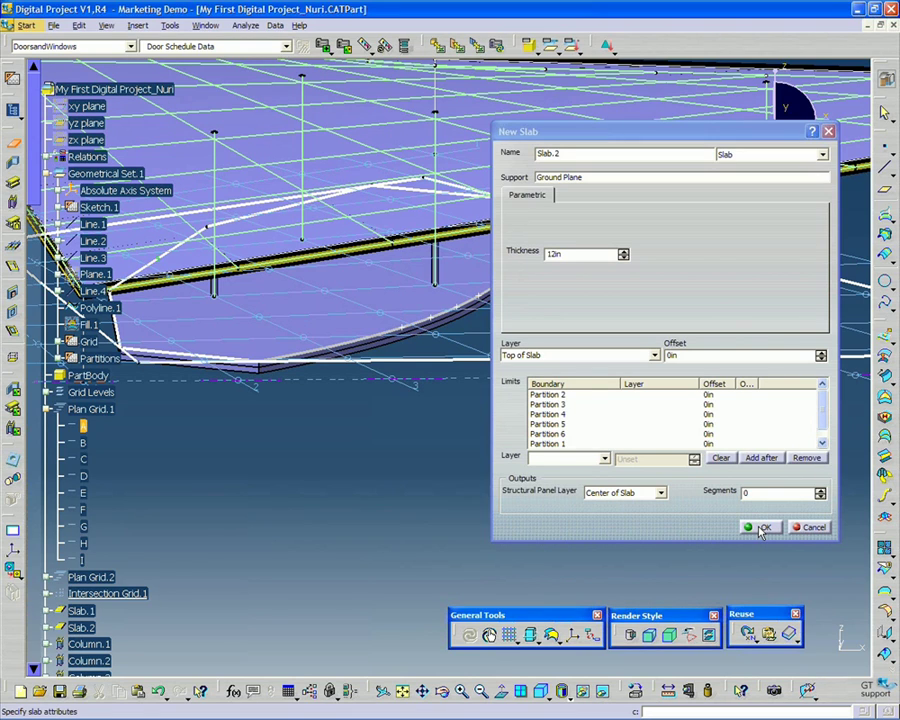
pyautogui.moveTo(340, 467); pyautogui.dragTo(400, 340, button='middle')
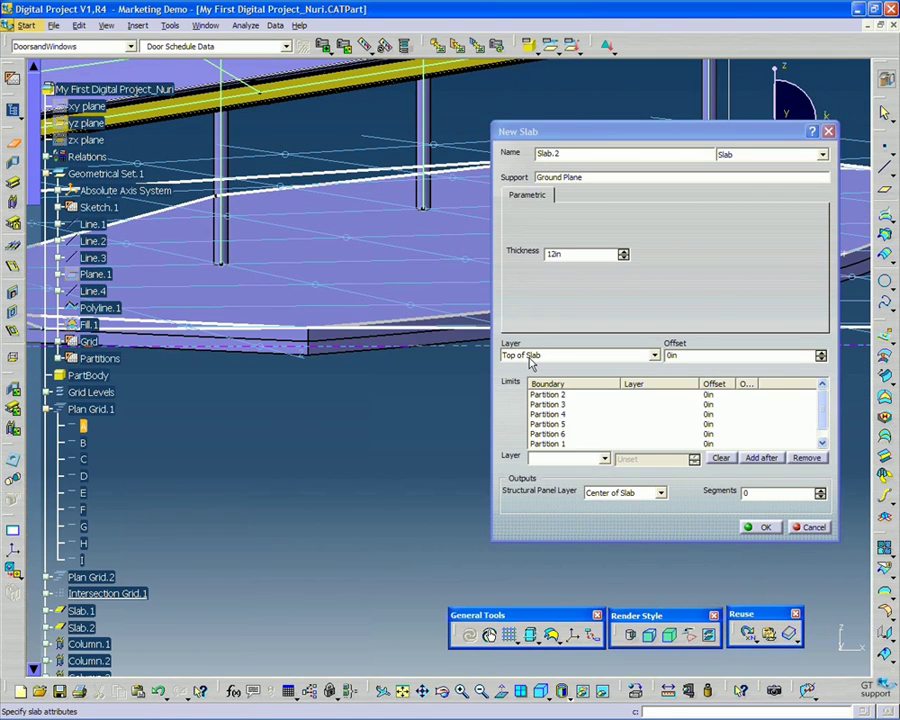
pyautogui.click(531, 357)
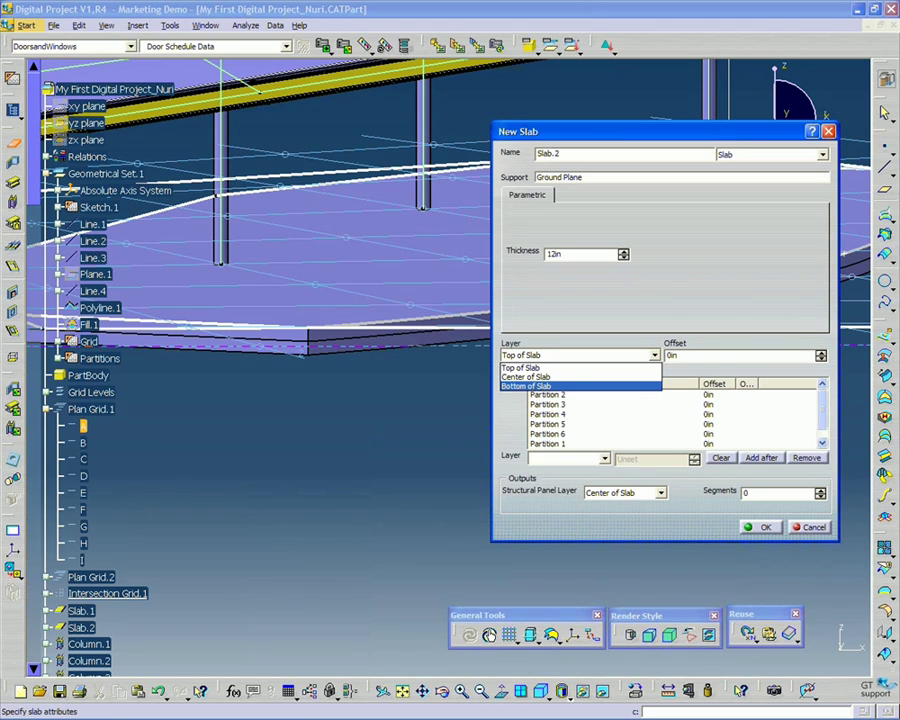
pyautogui.click(525, 386)
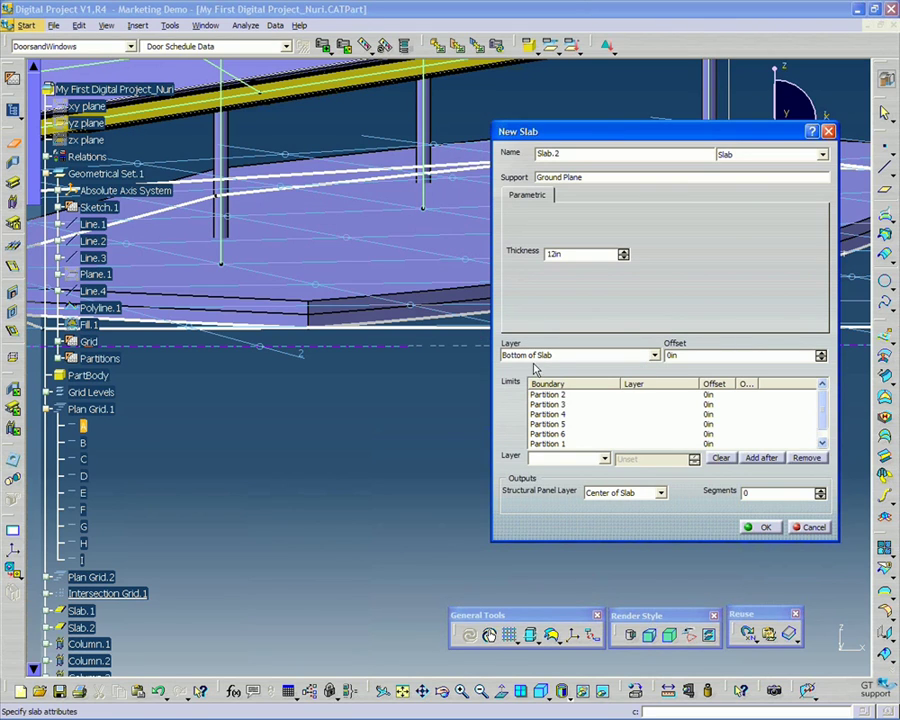
pyautogui.click(529, 356)
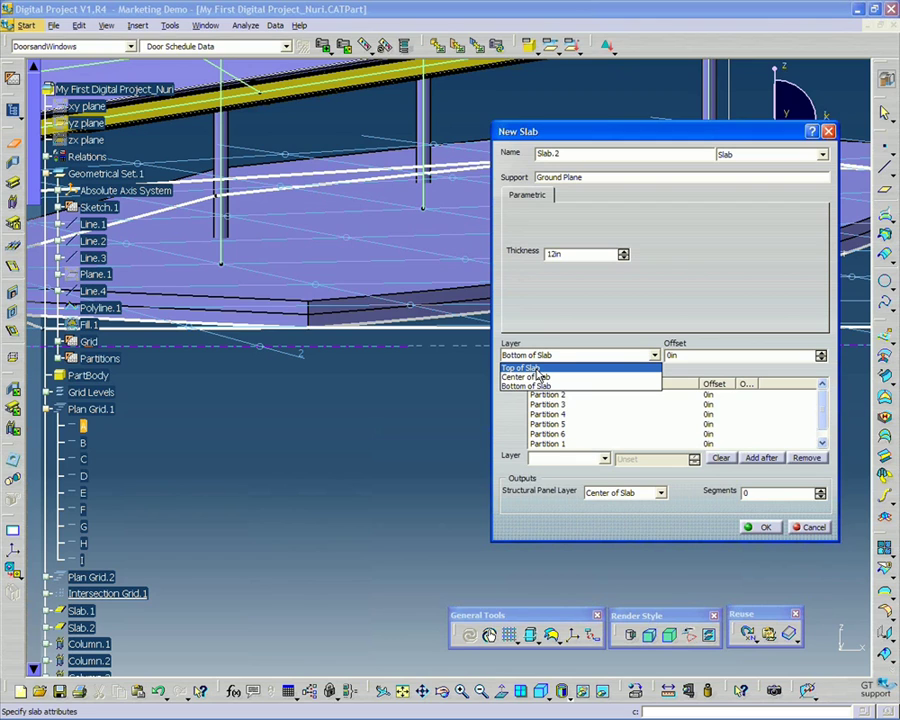
pyautogui.click(537, 369)
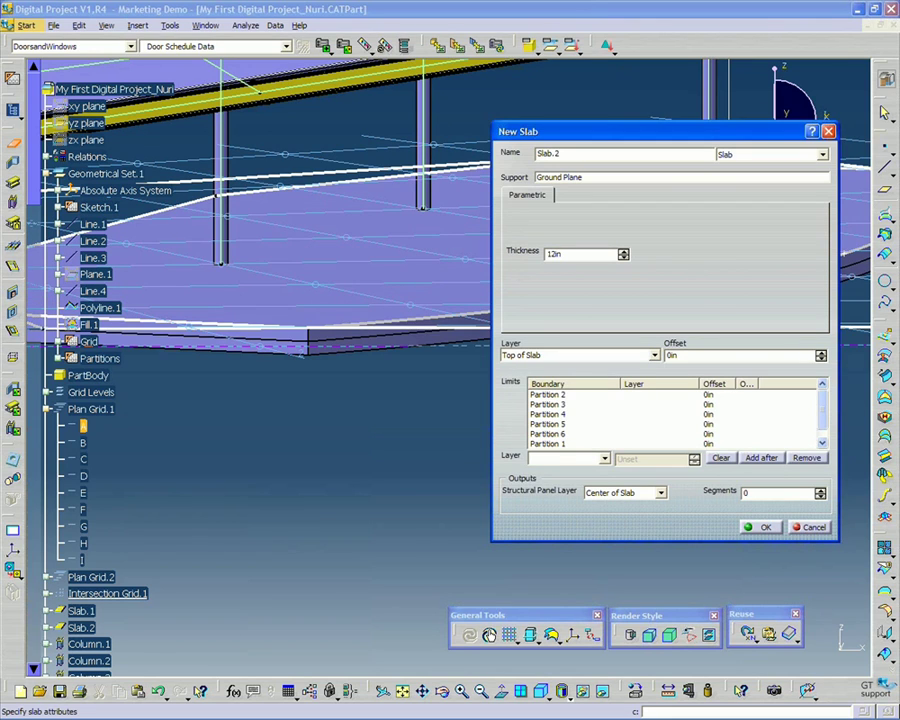
# Accept the new ground slab and save the project
pyautogui.click(762, 529)
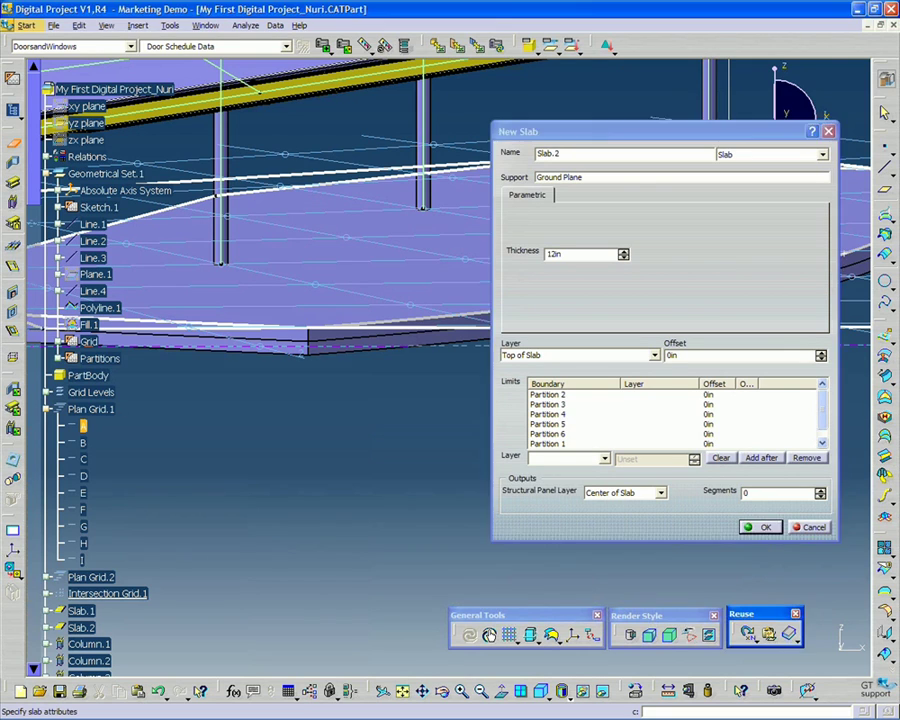
pyautogui.moveTo(341, 421); pyautogui.dragTo(430, 500, button='middle')
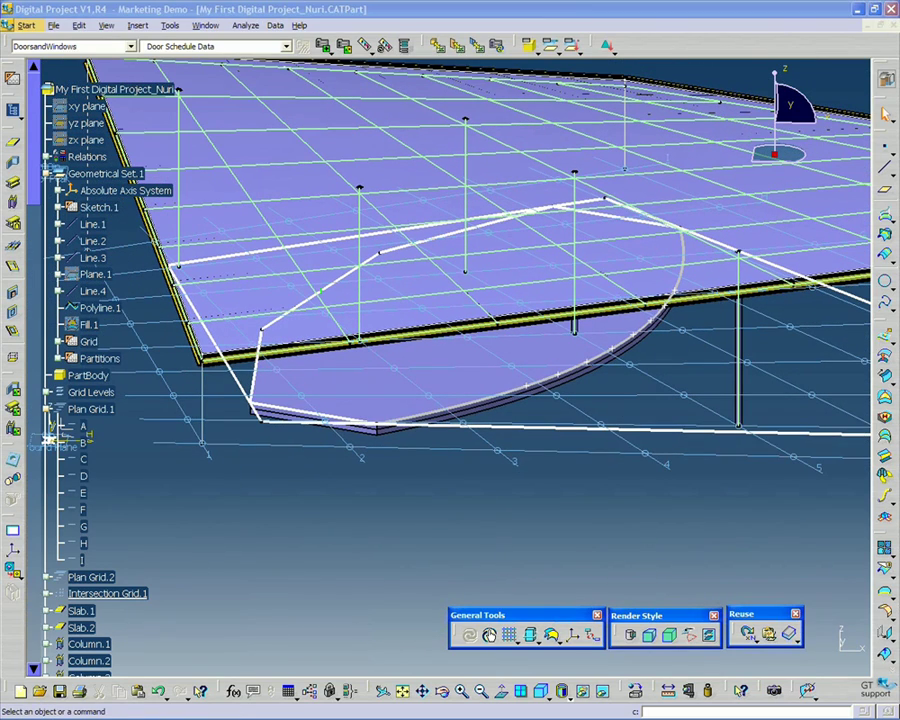
pyautogui.hotkey('ctrl', 's')
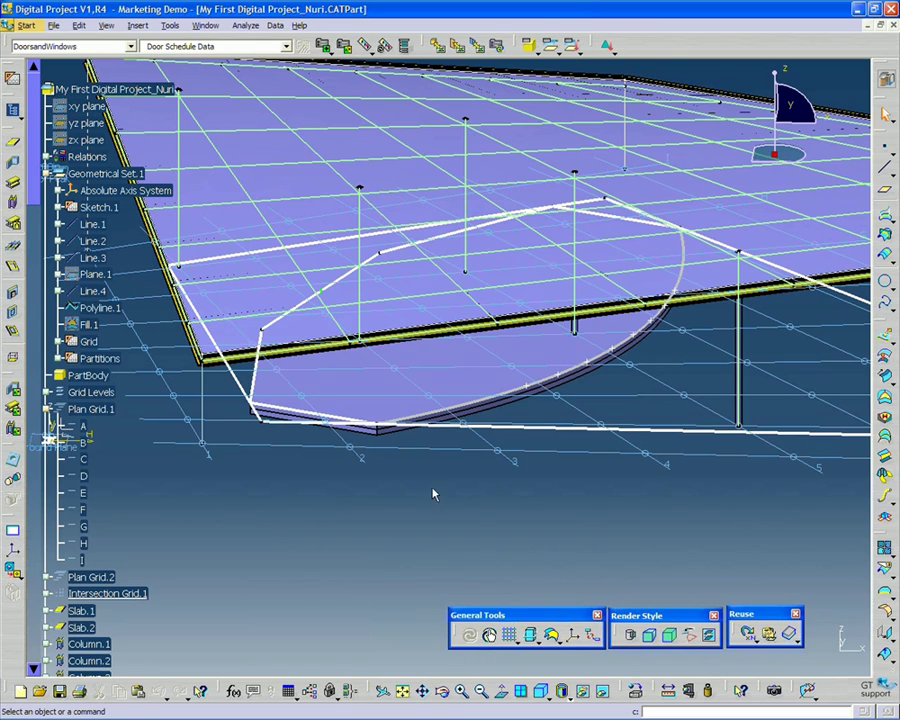
# Select Partition 1 through Partition 6 among the Partitions sketch outputs as supports for new walls
pyautogui.moveTo(412, 443)
pyautogui.mouseDown(button='middle')
pyautogui.moveTo(437, 418)
pyautogui.moveTo(424, 462)
pyautogui.mouseUp(button='middle')
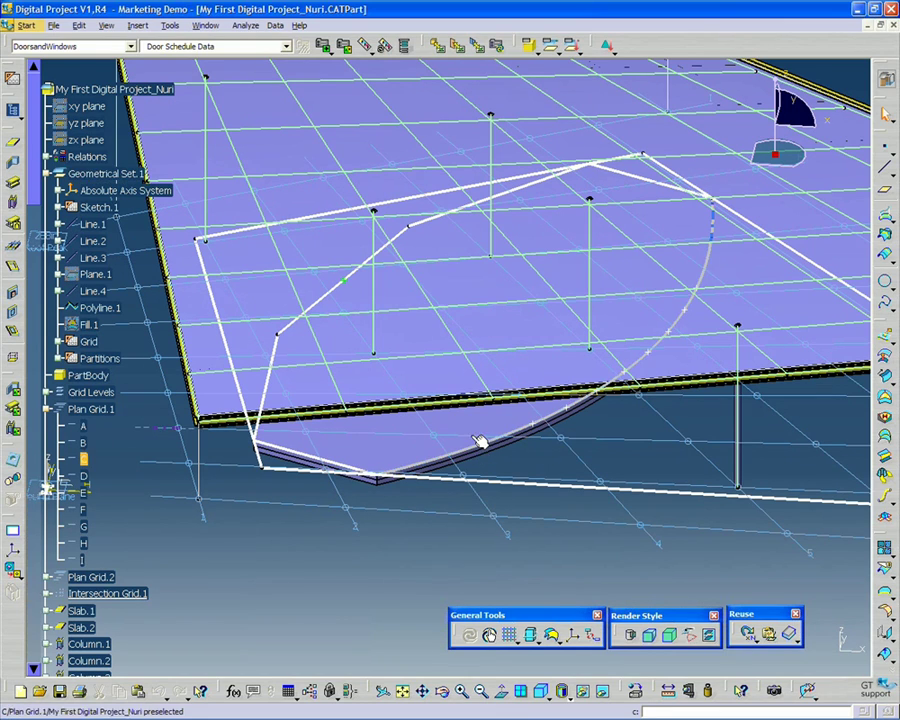
pyautogui.rightClick(474, 428)
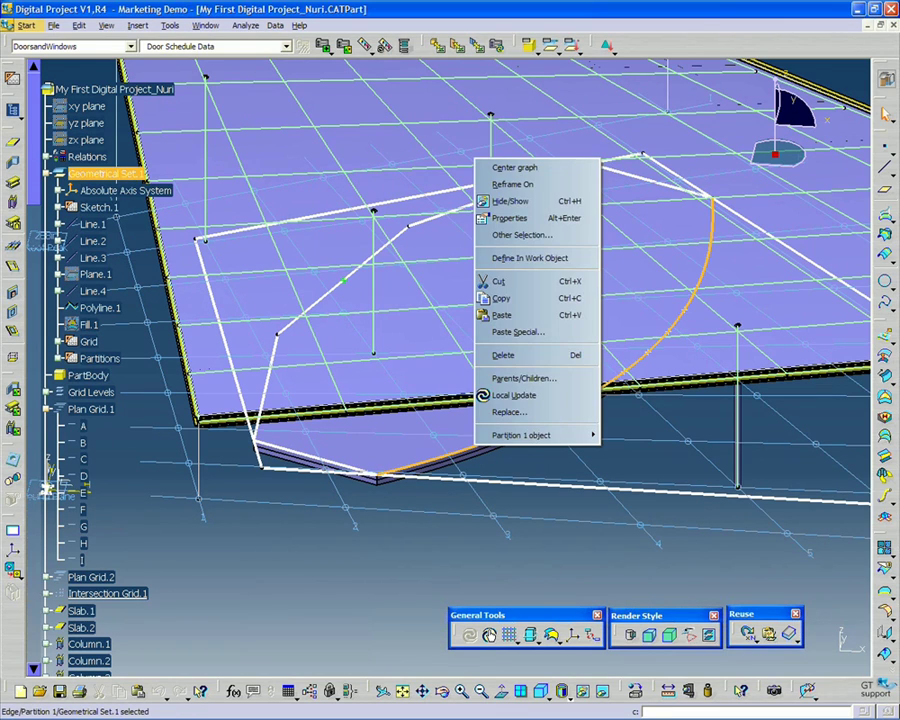
pyautogui.press('Escape')
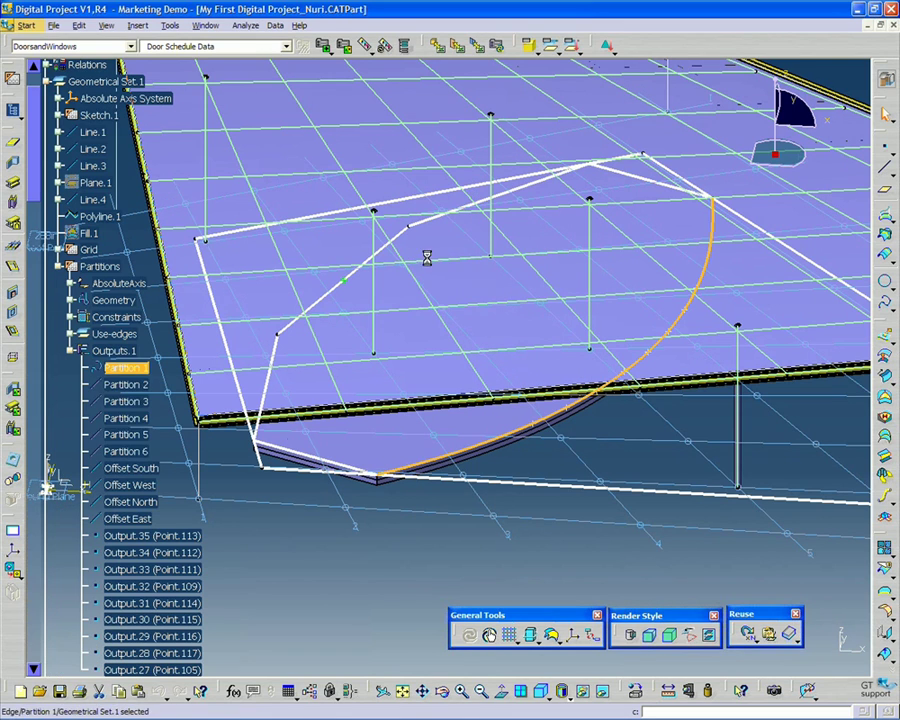
pyautogui.moveTo(292, 537); pyautogui.dragTo(331, 455, button='middle')
pyautogui.moveTo(446, 462); pyautogui.dragTo(425, 460, button='middle')
pyautogui.click(124, 368)
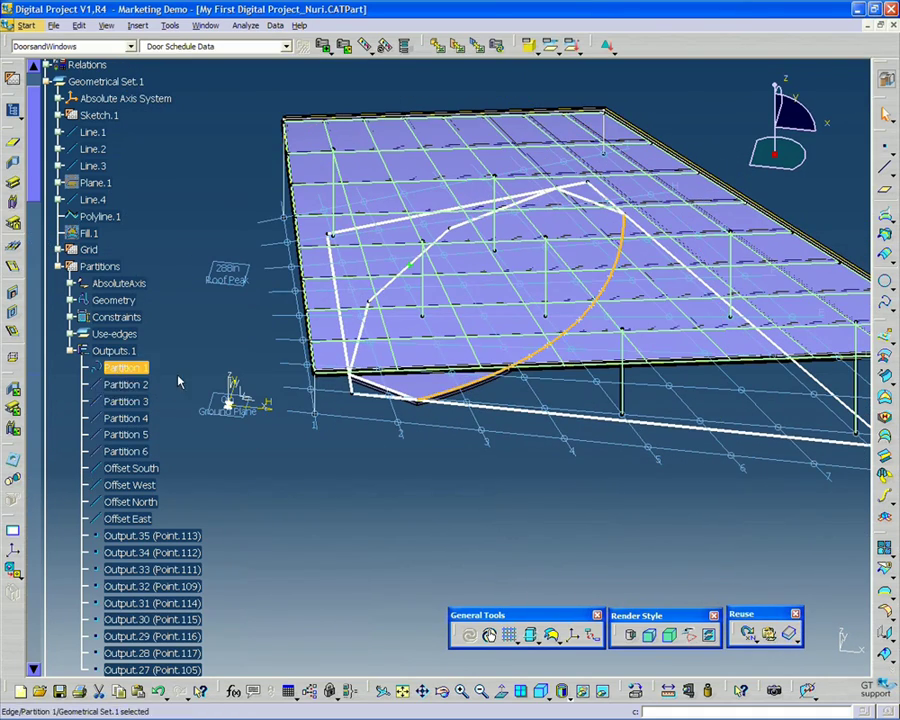
pyautogui.keyDown('shift'); pyautogui.click(141, 456); pyautogui.keyUp('shift')
pyautogui.moveTo(382, 470); pyautogui.dragTo(425, 415, button='middle')
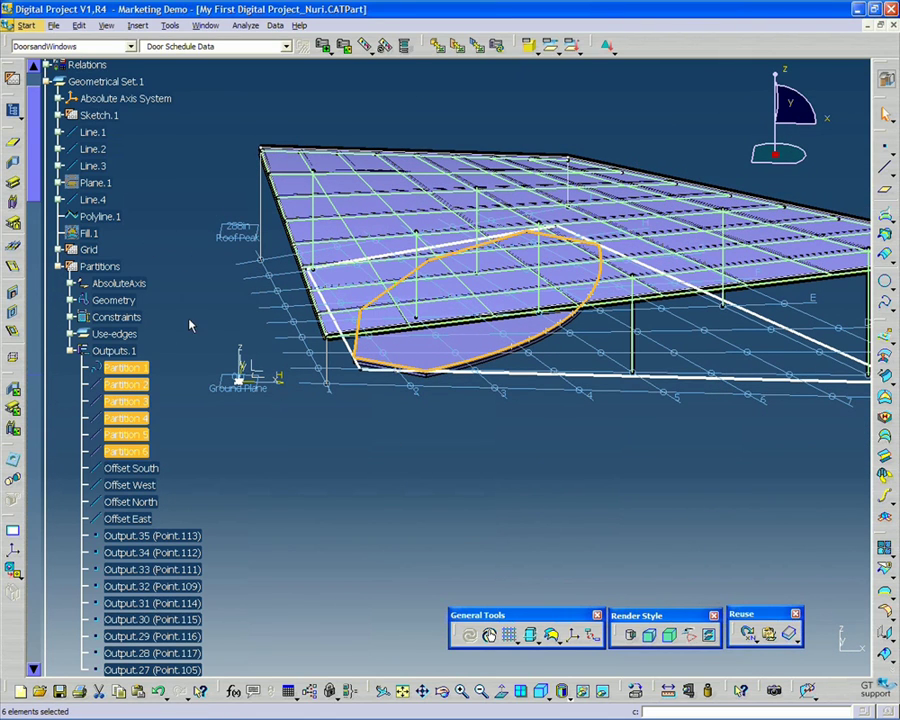
pyautogui.moveTo(191, 317)
pyautogui.mouseDown(button='middle')
pyautogui.moveTo(201, 289)
pyautogui.moveTo(195, 308)
pyautogui.mouseUp(button='middle')
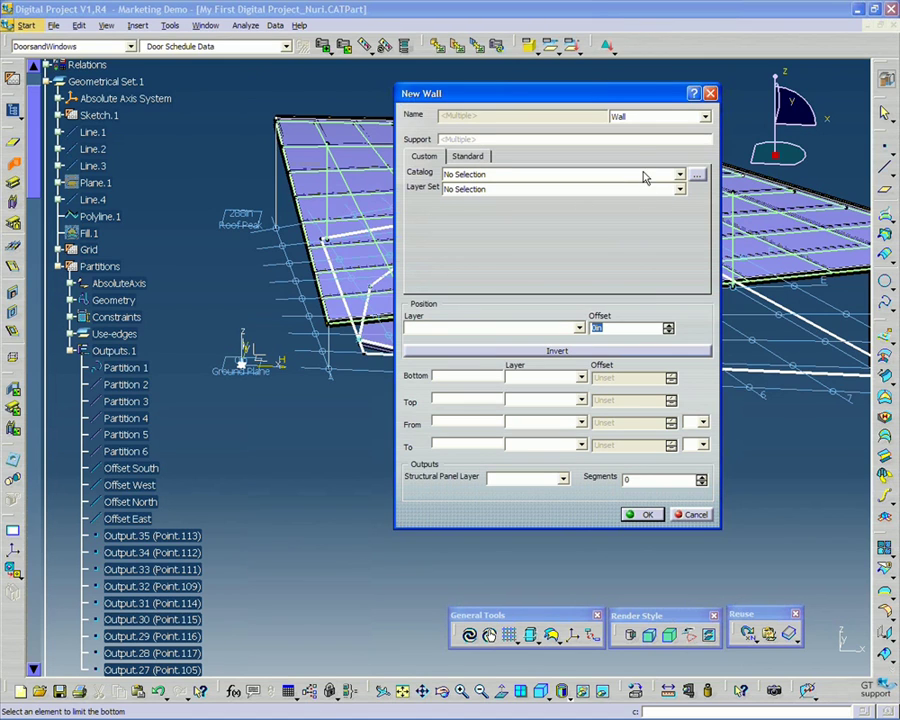
# Assign the CMU 8" -Partition layer set from the standard imperial wall layer sets catalog to the new walls
pyautogui.moveTo(639, 94); pyautogui.dragTo(625, 133)
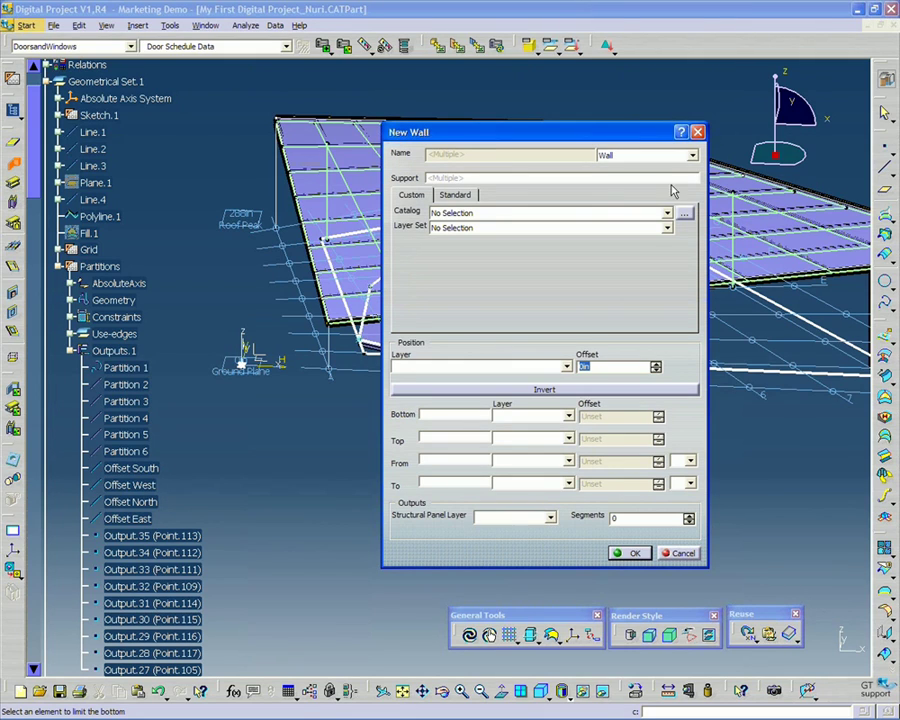
pyautogui.click(453, 196)
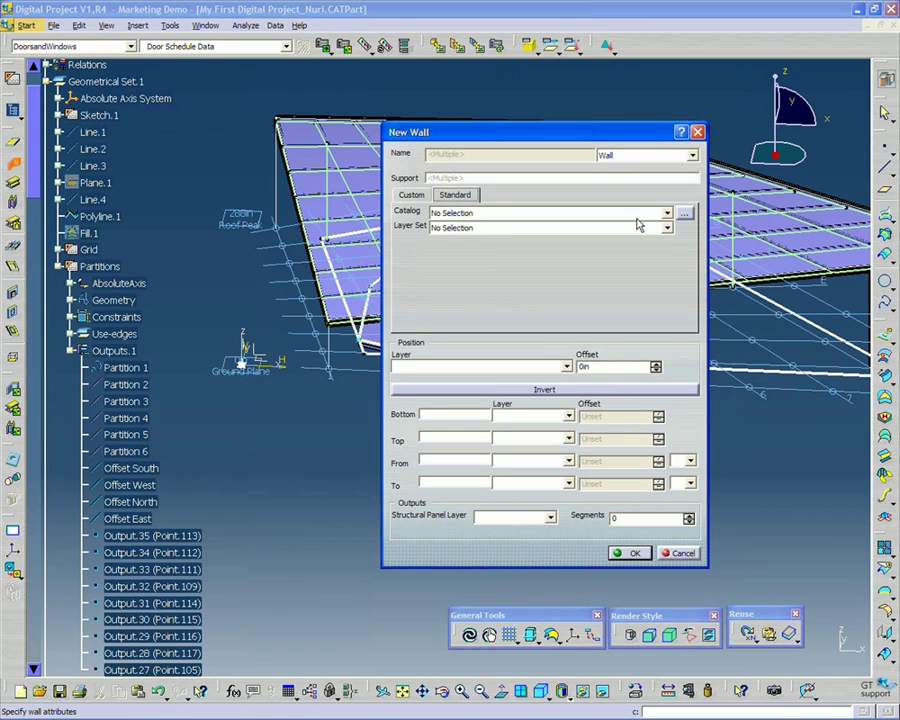
pyautogui.click(684, 214)
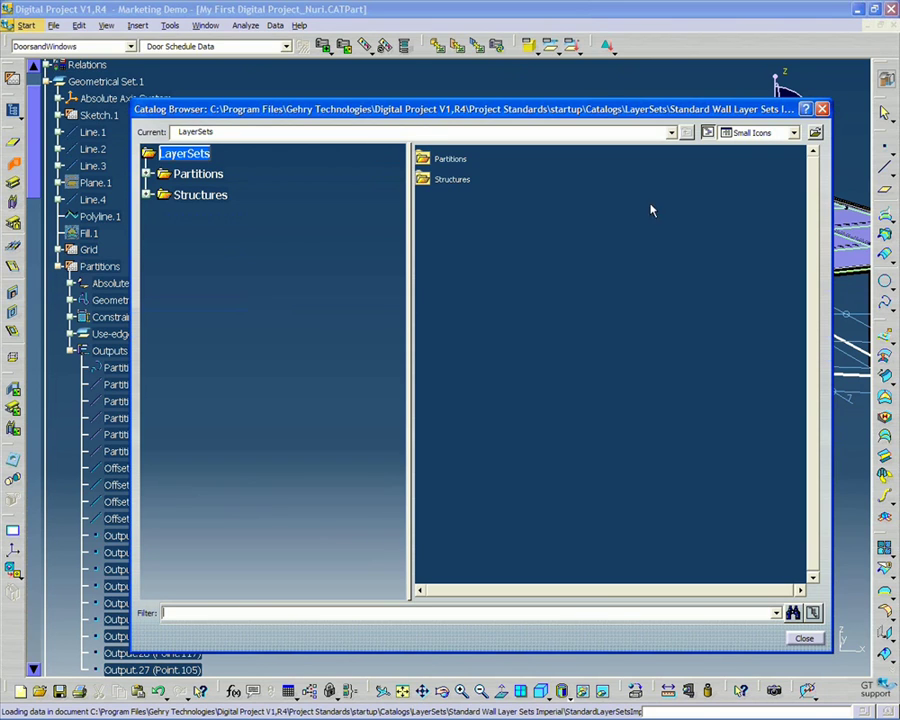
pyautogui.click(653, 136)
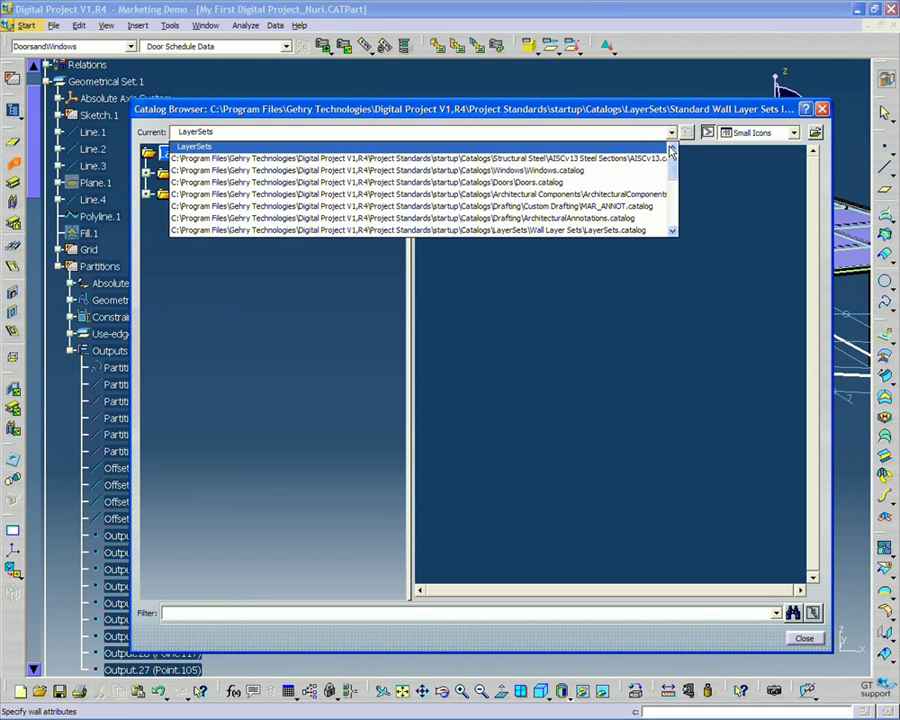
pyautogui.scroll(1, 648, 152)
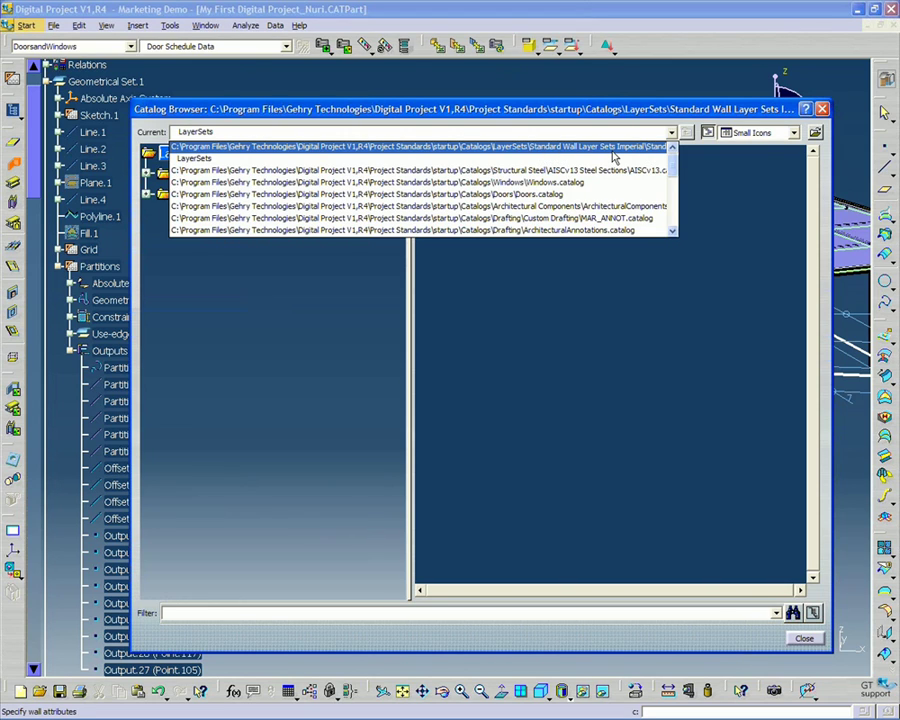
pyautogui.press('Return')
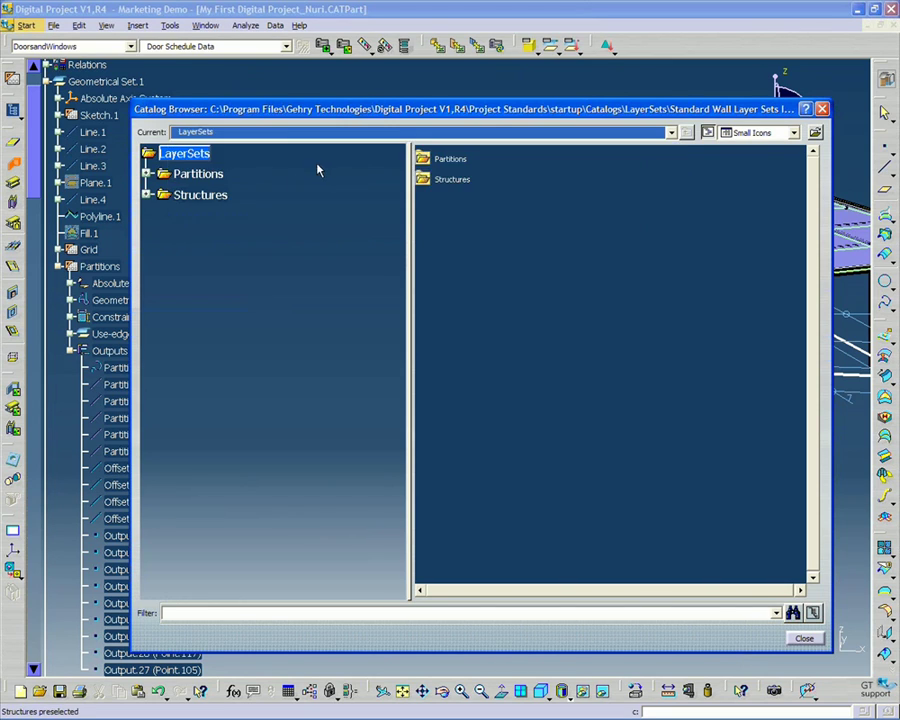
pyautogui.click(146, 174)
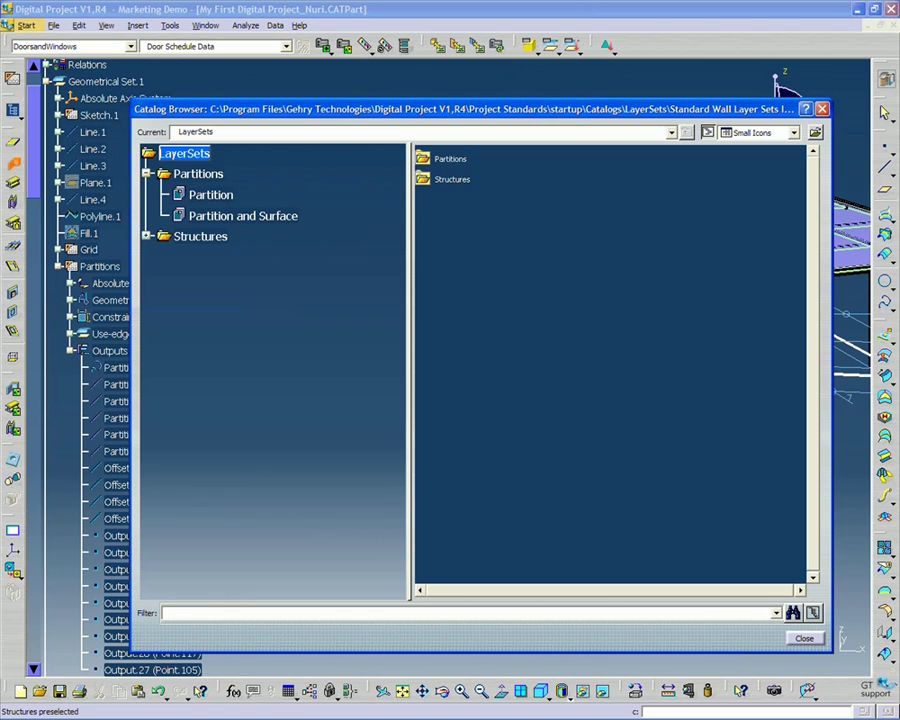
pyautogui.click(207, 196)
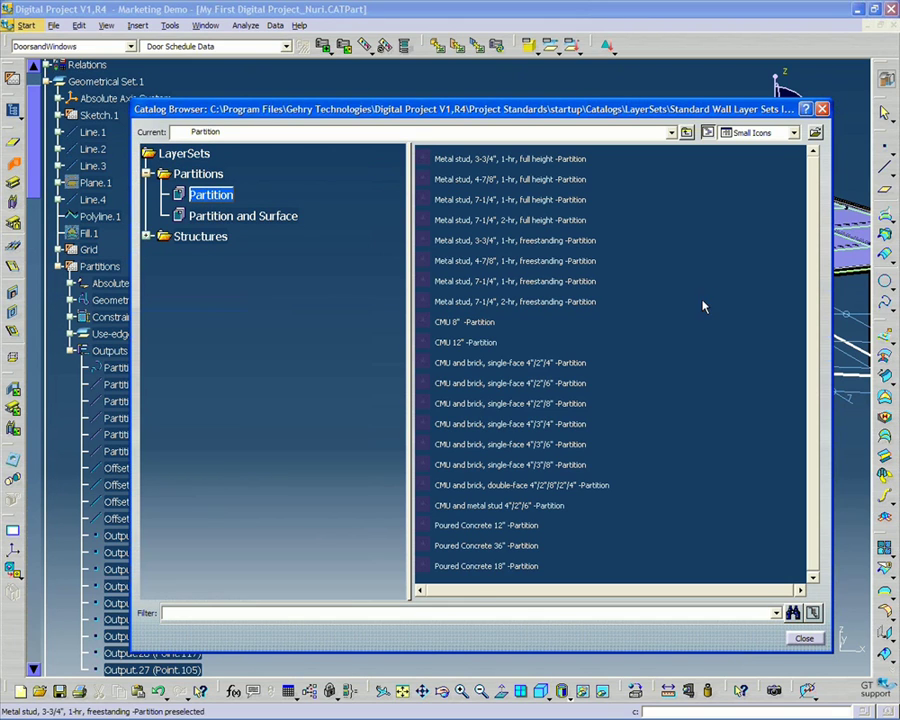
pyautogui.doubleClick(485, 326)
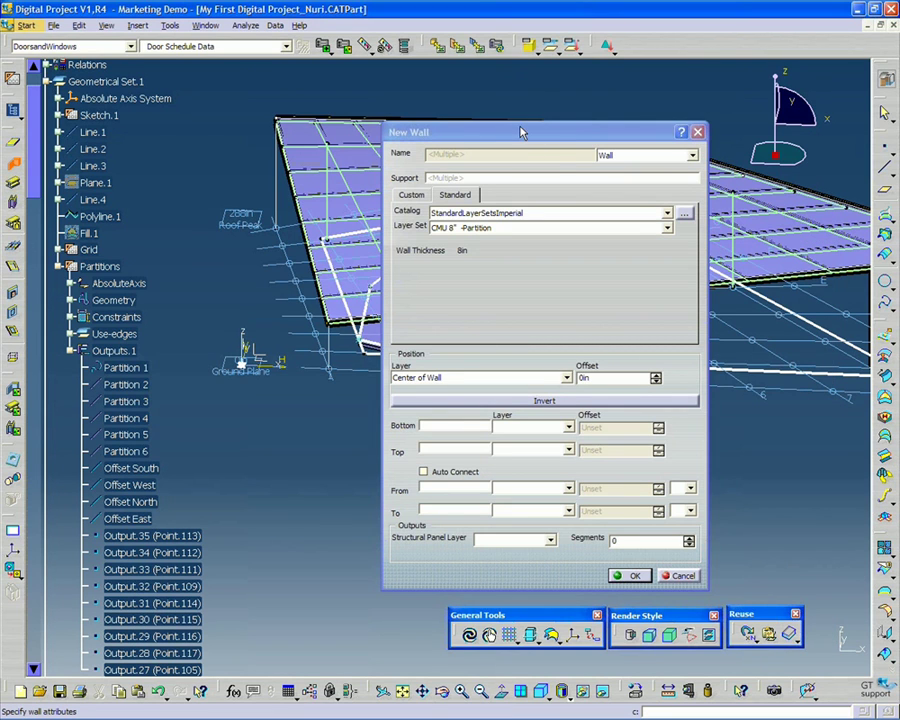
# Limit the bottom of the new walls to the ground slab's Top of Slab layer
pyautogui.moveTo(520, 132); pyautogui.dragTo(660, 102)
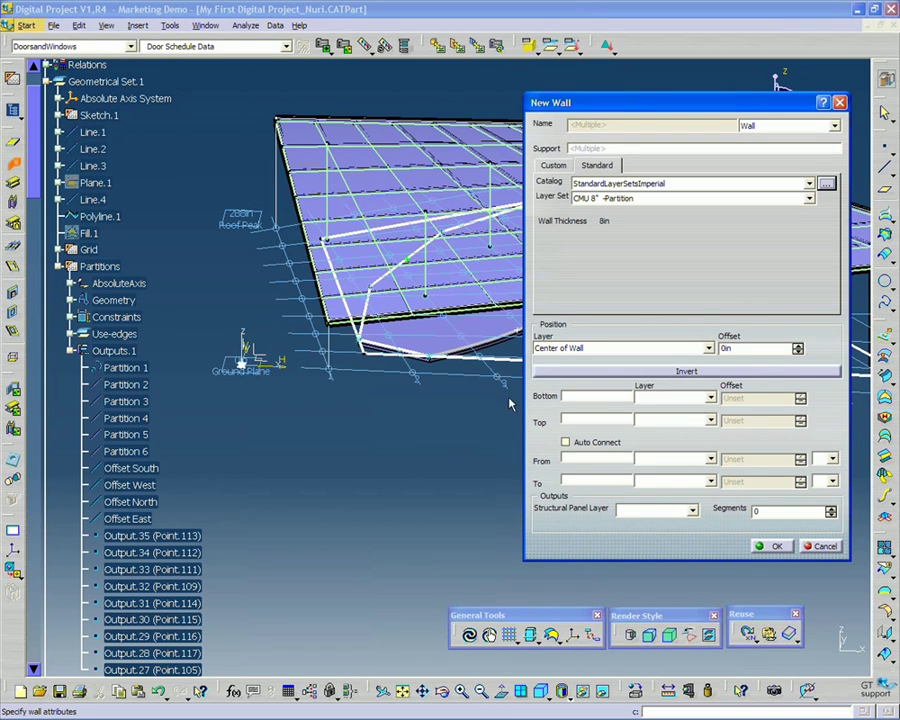
pyautogui.moveTo(472, 490); pyautogui.dragTo(410, 447, button='middle')
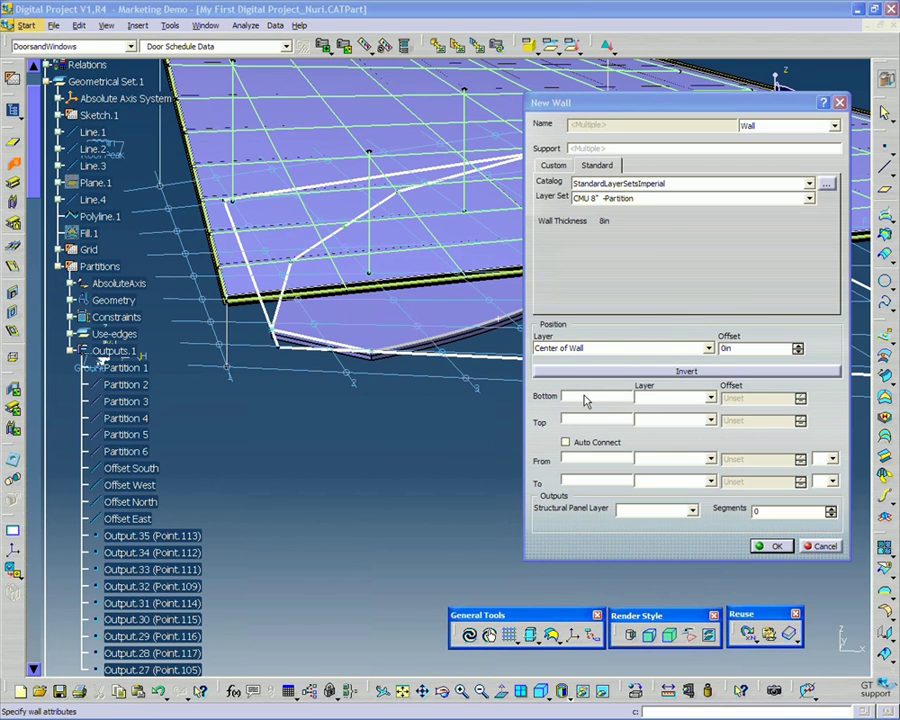
pyautogui.click(586, 398)
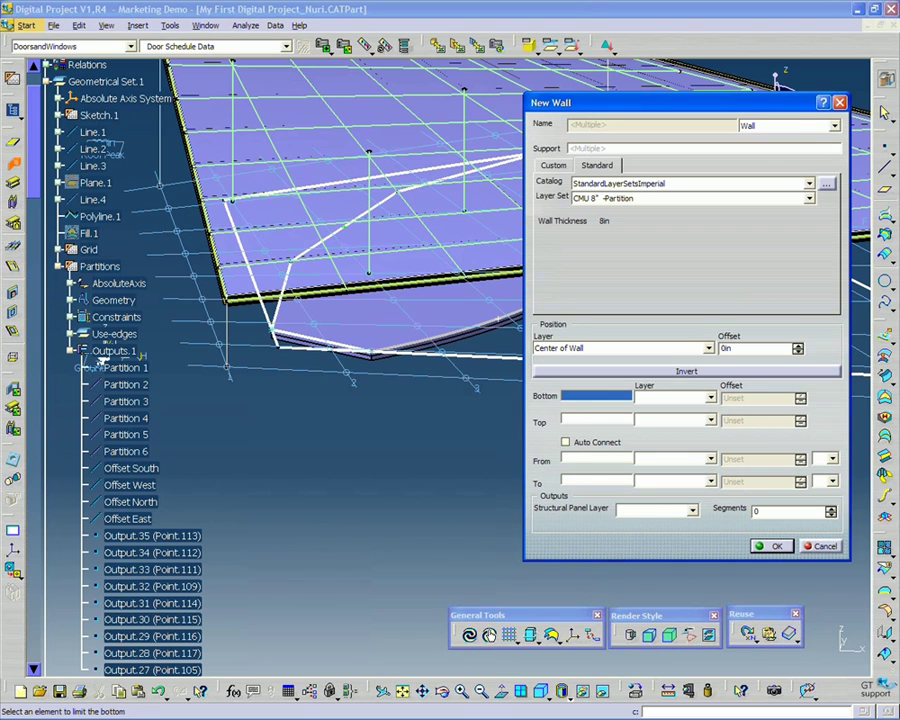
pyautogui.click(580, 420)
pyautogui.click(569, 396)
pyautogui.moveTo(371, 407)
pyautogui.mouseDown(button='middle')
pyautogui.moveTo(400, 373)
pyautogui.moveTo(367, 420)
pyautogui.mouseUp(button='middle')
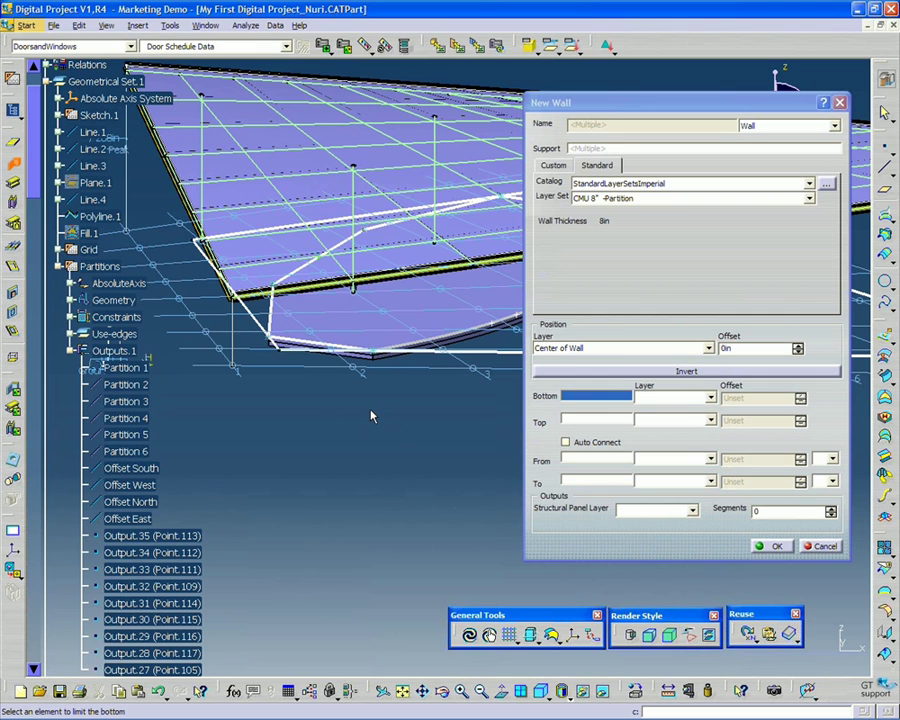
pyautogui.moveTo(371, 414); pyautogui.dragTo(360, 375, button='middle')
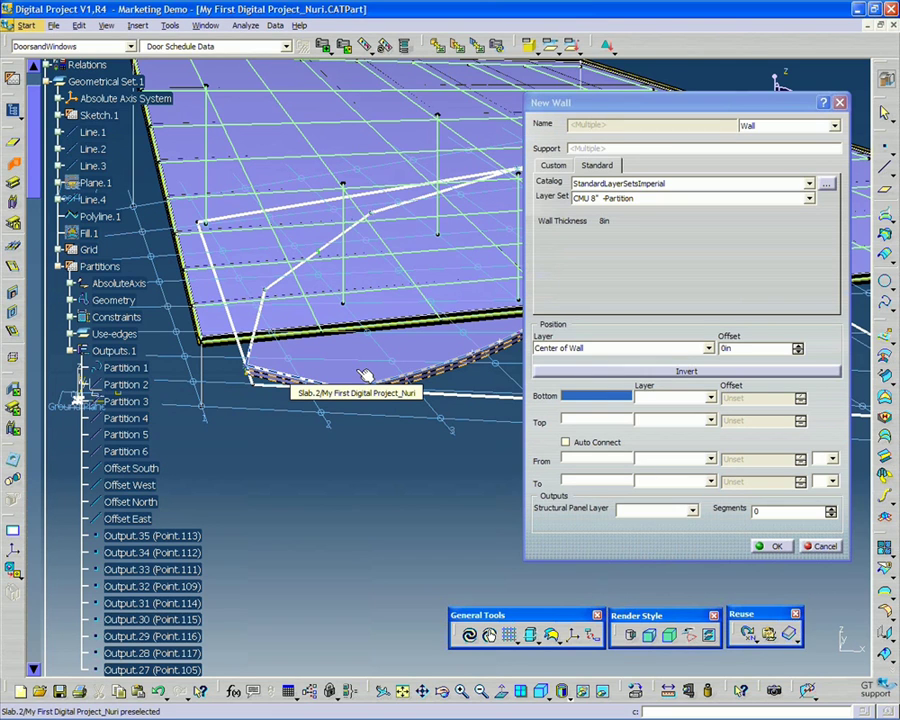
pyautogui.click(286, 380)
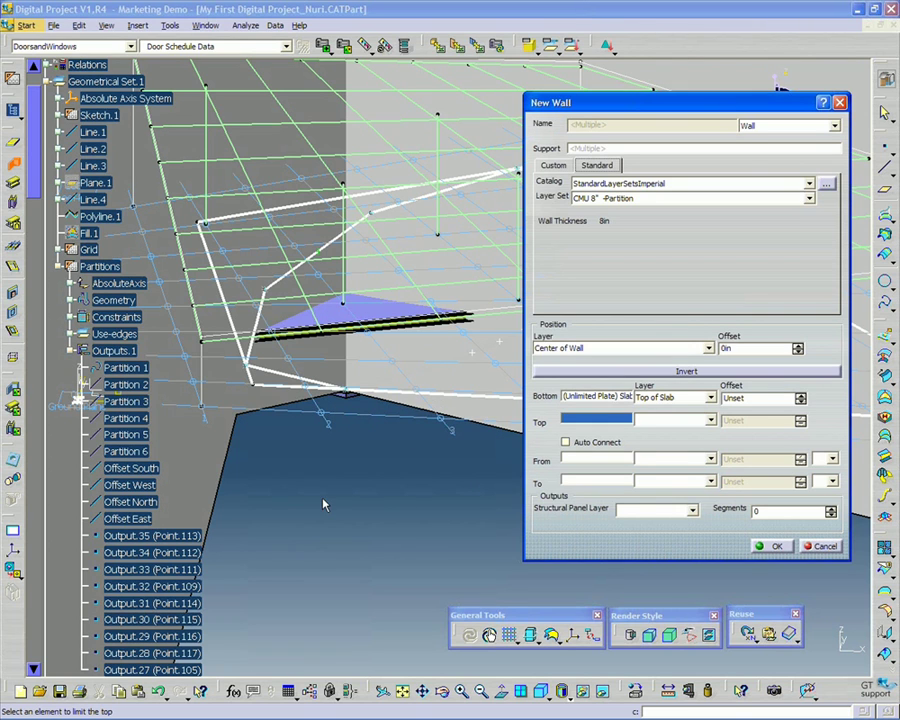
# Limit the top of the new walls to the roof slab's Bottom of Slab layer
pyautogui.moveTo(323, 506)
pyautogui.mouseDown(button='middle')
pyautogui.moveTo(321, 625)
pyautogui.moveTo(376, 643)
pyautogui.moveTo(452, 487)
pyautogui.moveTo(353, 477)
pyautogui.moveTo(300, 450)
pyautogui.mouseUp(button='middle')
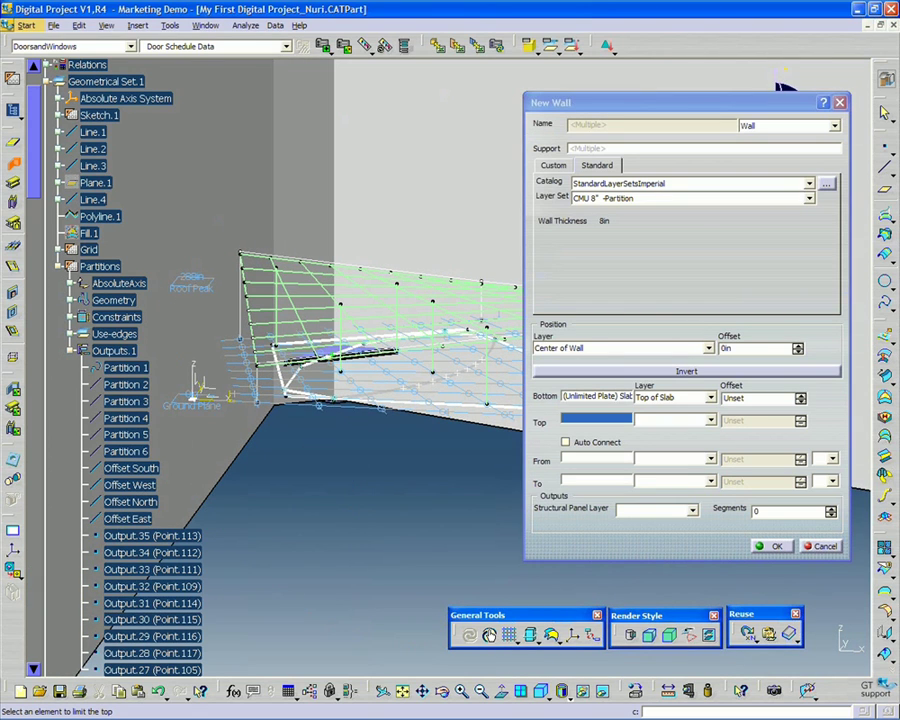
pyautogui.moveTo(348, 480)
pyautogui.mouseDown(button='middle')
pyautogui.moveTo(330, 502)
pyautogui.moveTo(310, 460)
pyautogui.moveTo(279, 475)
pyautogui.moveTo(309, 464)
pyautogui.moveTo(361, 487)
pyautogui.mouseUp(button='middle')
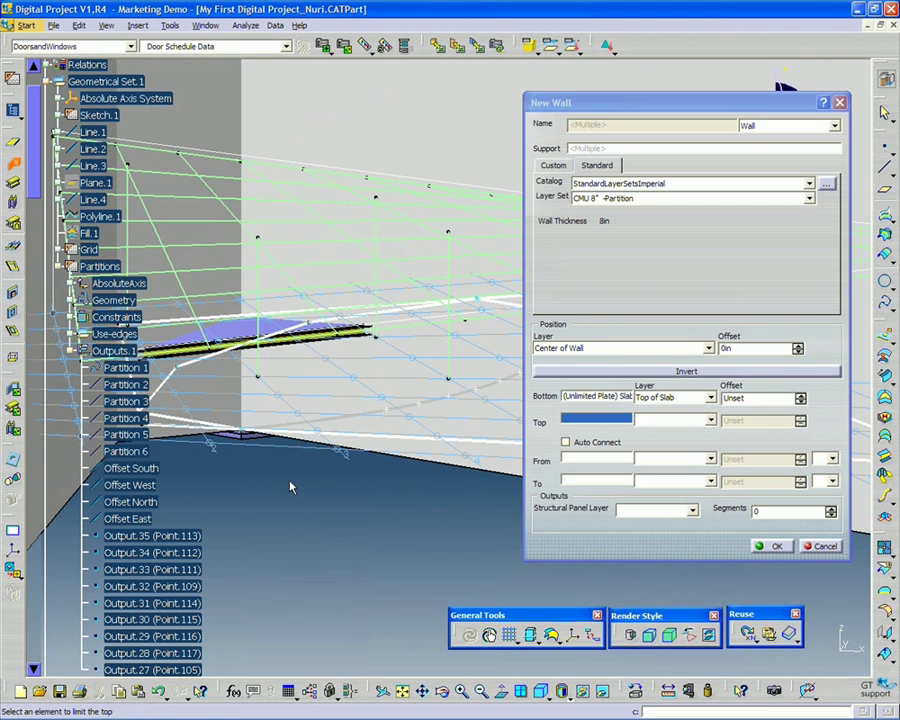
pyautogui.moveTo(291, 486); pyautogui.dragTo(400, 300, button='middle')
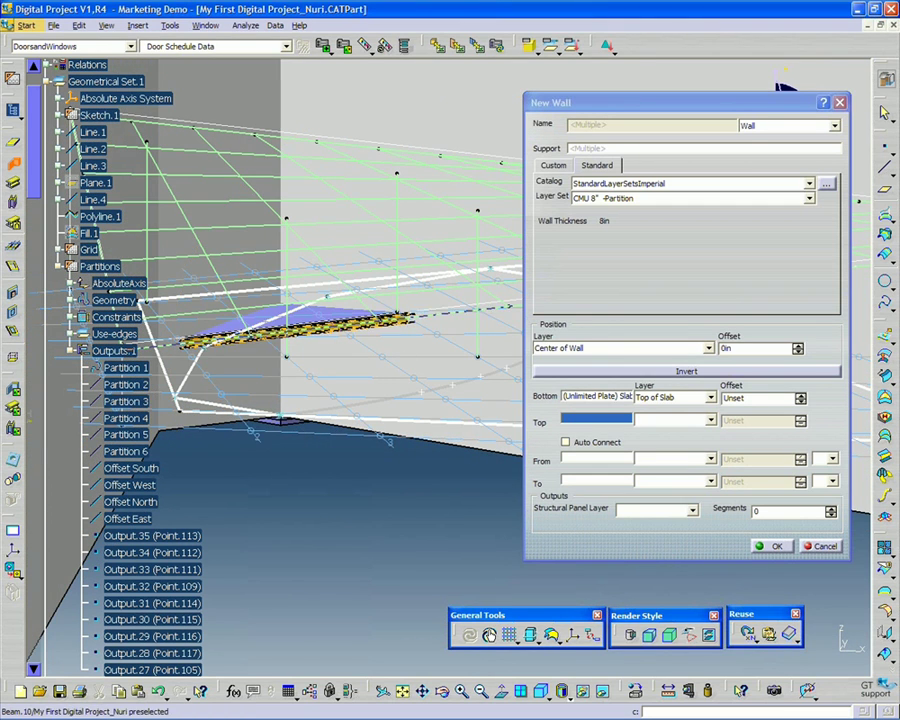
pyautogui.moveTo(307, 440); pyautogui.dragTo(325, 450, button='middle')
pyautogui.keyDown('ctrl'); pyautogui.moveTo(229, 400); pyautogui.dragTo(229, 319, button='middle'); pyautogui.keyUp('ctrl')
pyautogui.moveTo(285, 328); pyautogui.dragTo(429, 332, button='middle')
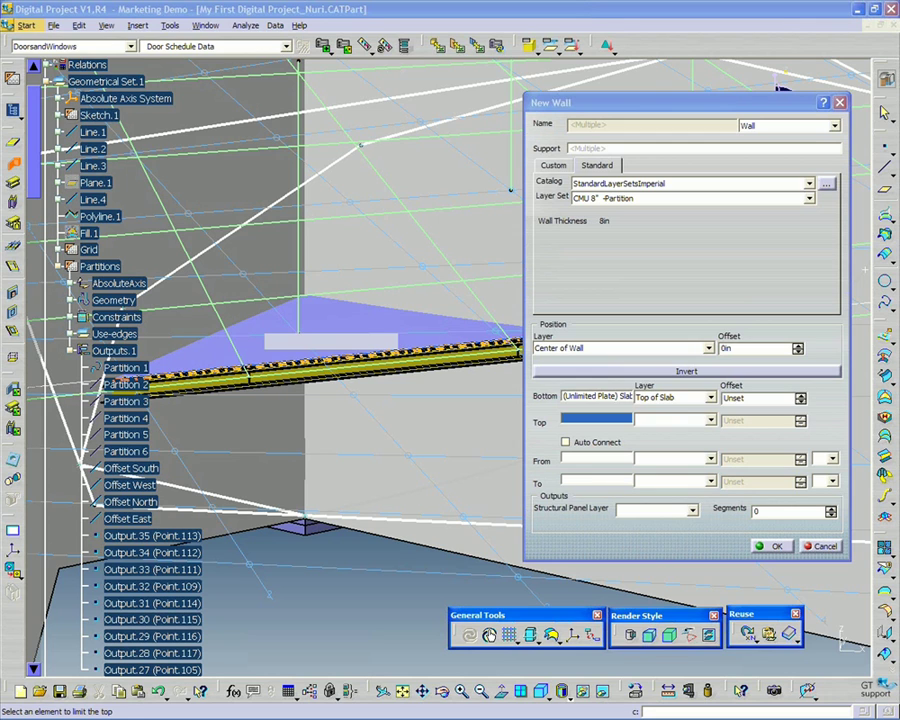
pyautogui.click(264, 326)
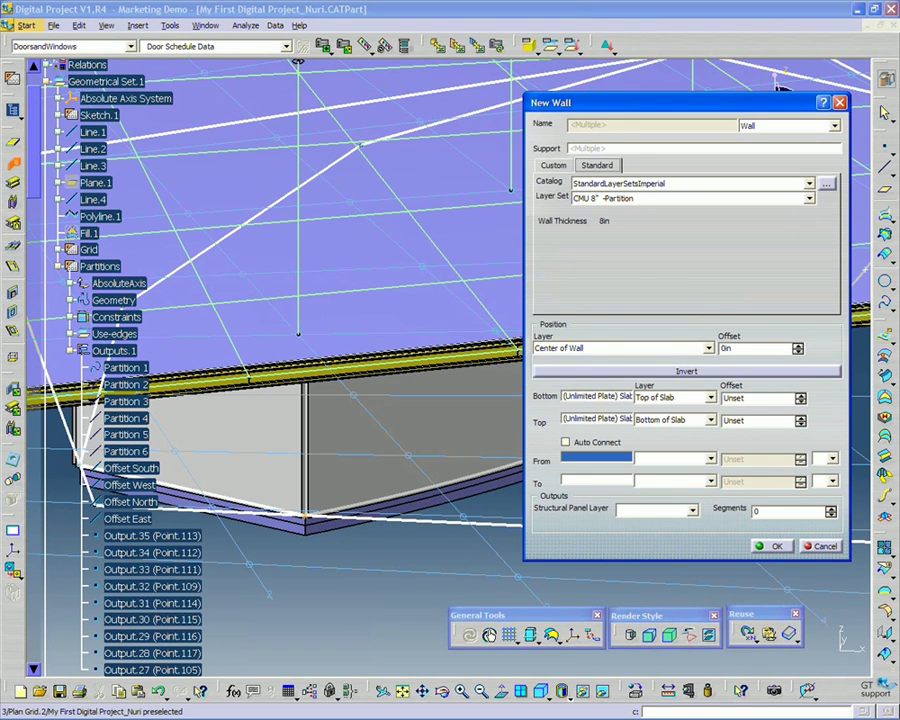
# Position the new walls by their Exterior layer and enable Auto Connect to join their corners
pyautogui.moveTo(368, 589); pyautogui.dragTo(456, 348, button='middle')
pyautogui.click(372, 560)
pyautogui.click(418, 505)
pyautogui.moveTo(434, 484); pyautogui.dragTo(449, 363, button='middle')
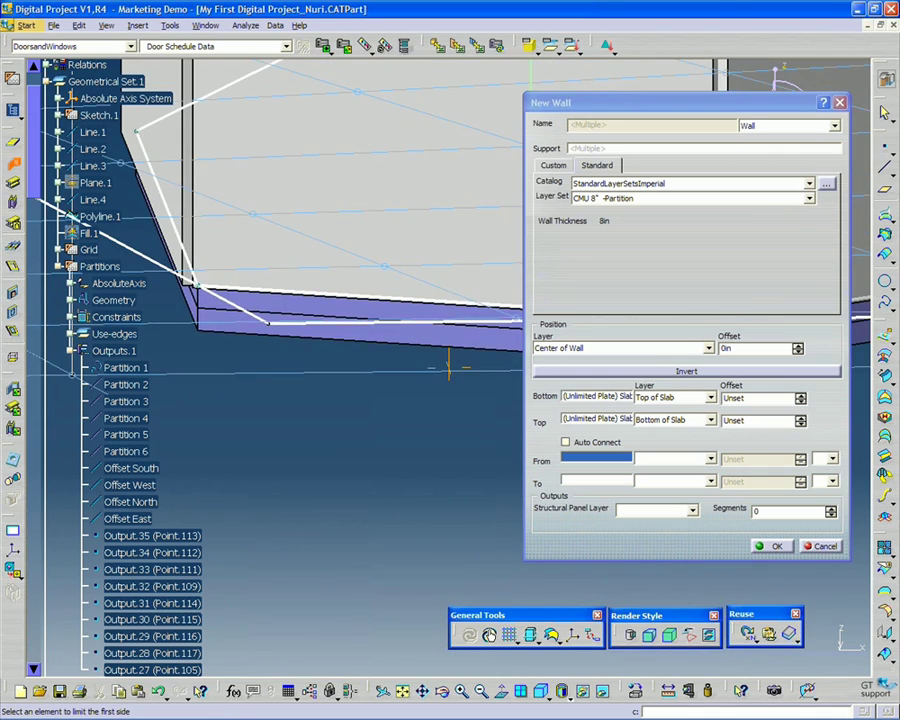
pyautogui.moveTo(194, 420); pyautogui.dragTo(262, 390, button='middle')
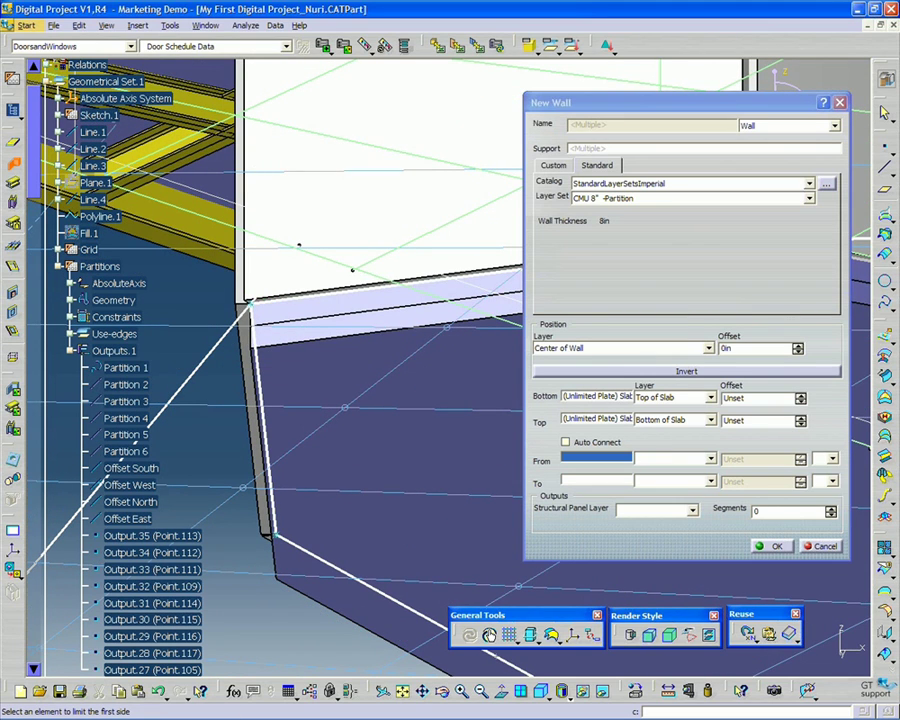
pyautogui.click(578, 349)
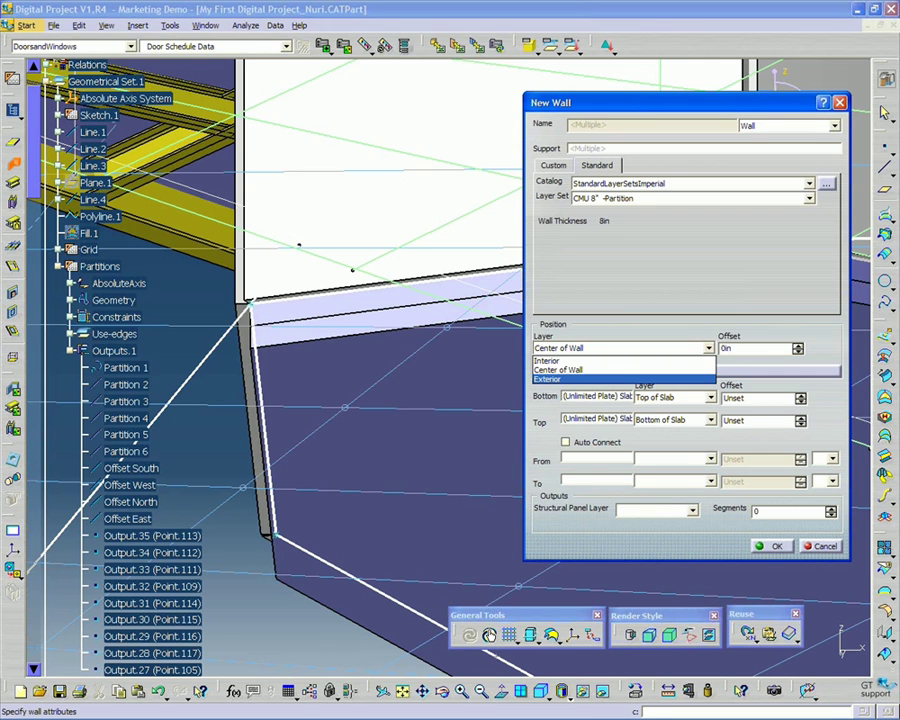
pyautogui.click(547, 379)
pyautogui.moveTo(404, 359); pyautogui.dragTo(310, 270, button='middle')
pyautogui.moveTo(449, 370); pyautogui.dragTo(350, 473, button='middle')
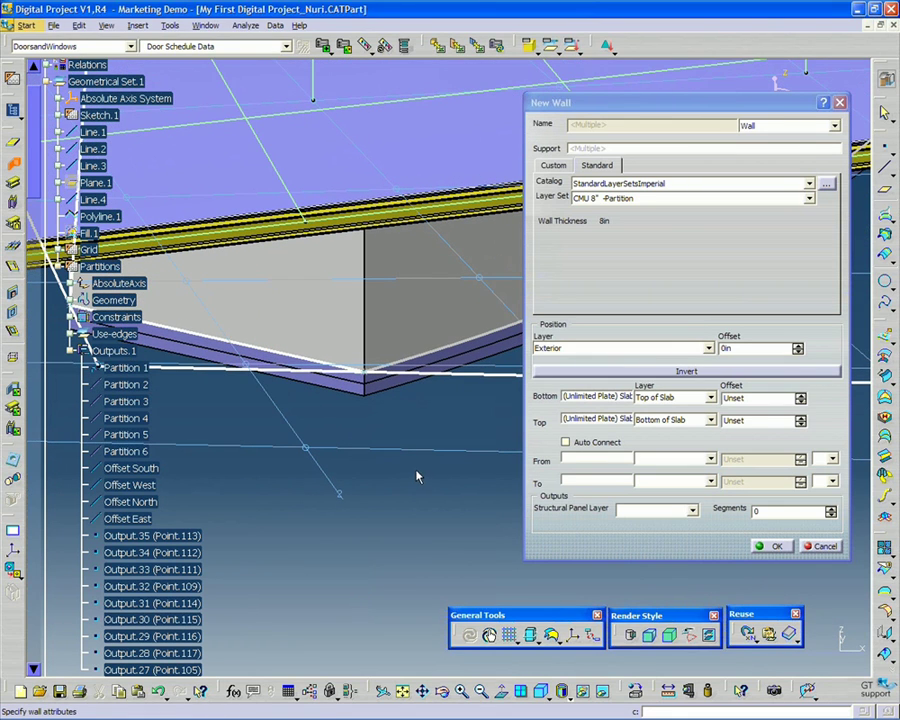
pyautogui.click(565, 443)
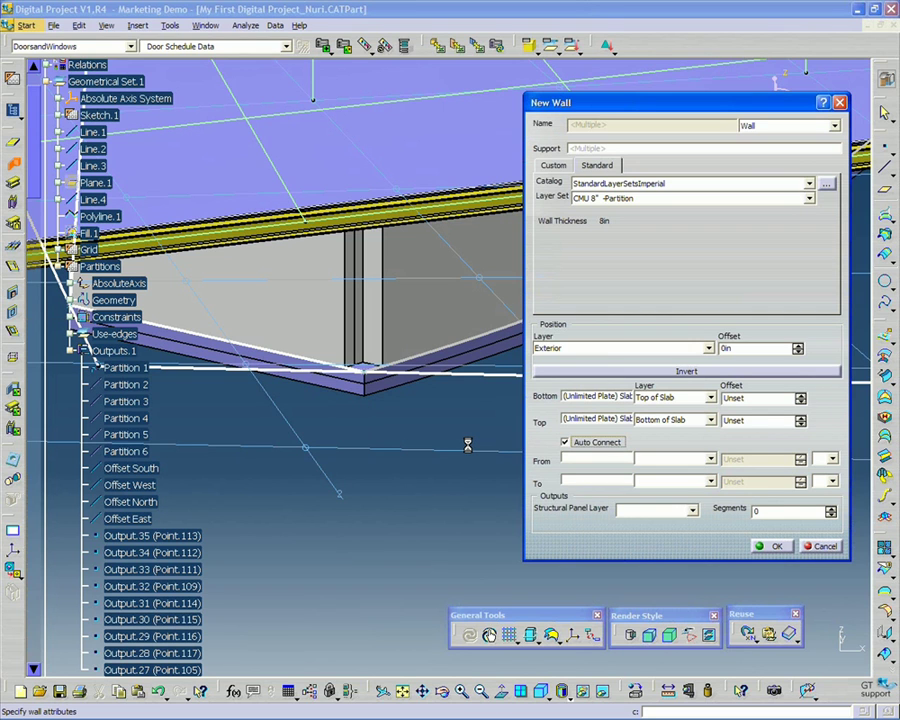
pyautogui.moveTo(467, 445); pyautogui.dragTo(486, 418, button='middle')
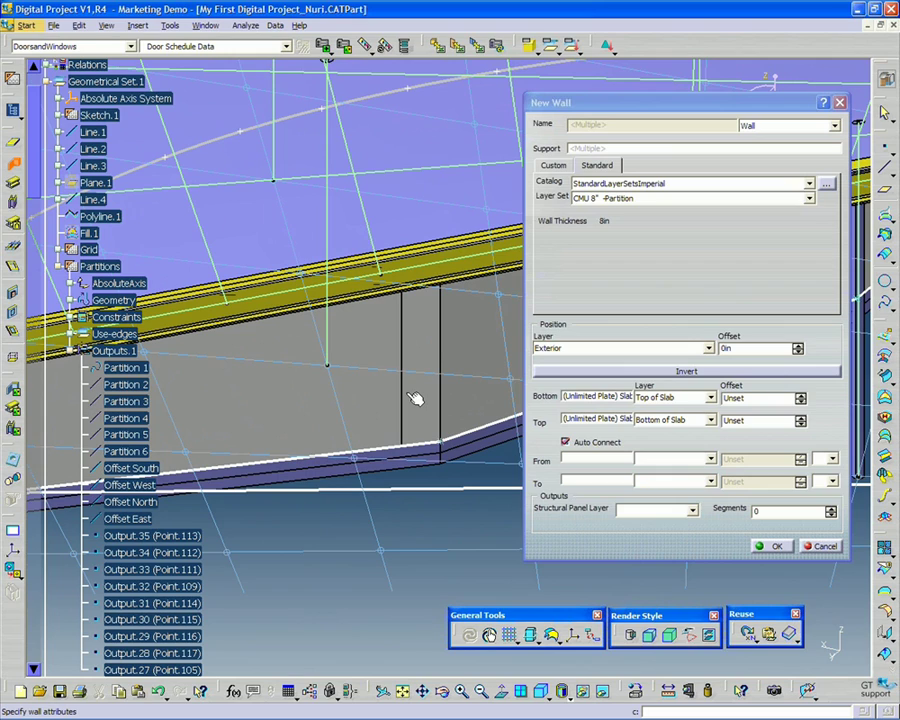